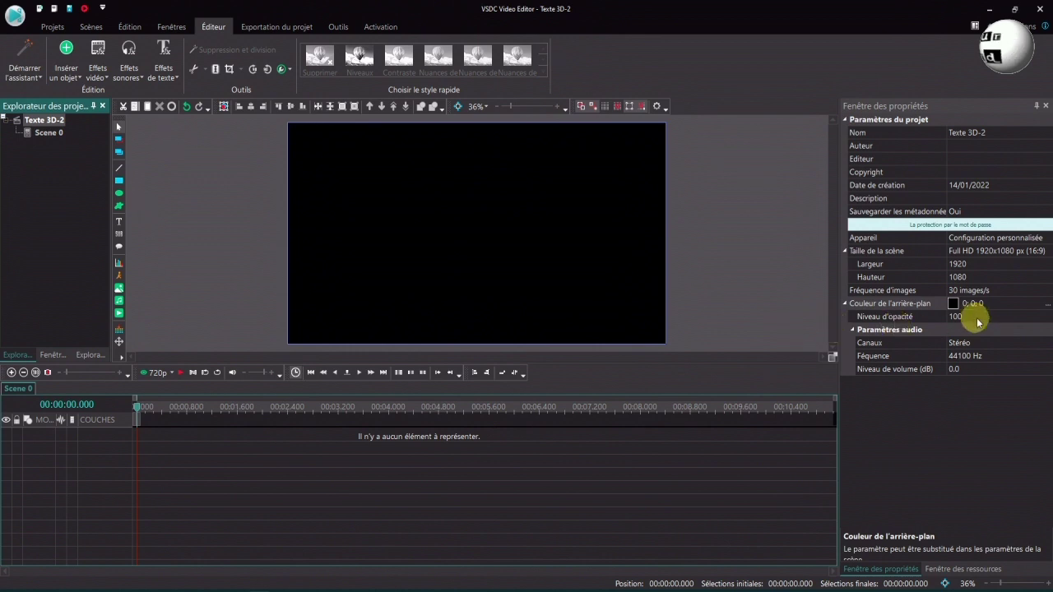
Step: Set the project's background colour to light grey (178; 178; 178)
click(1048, 305)
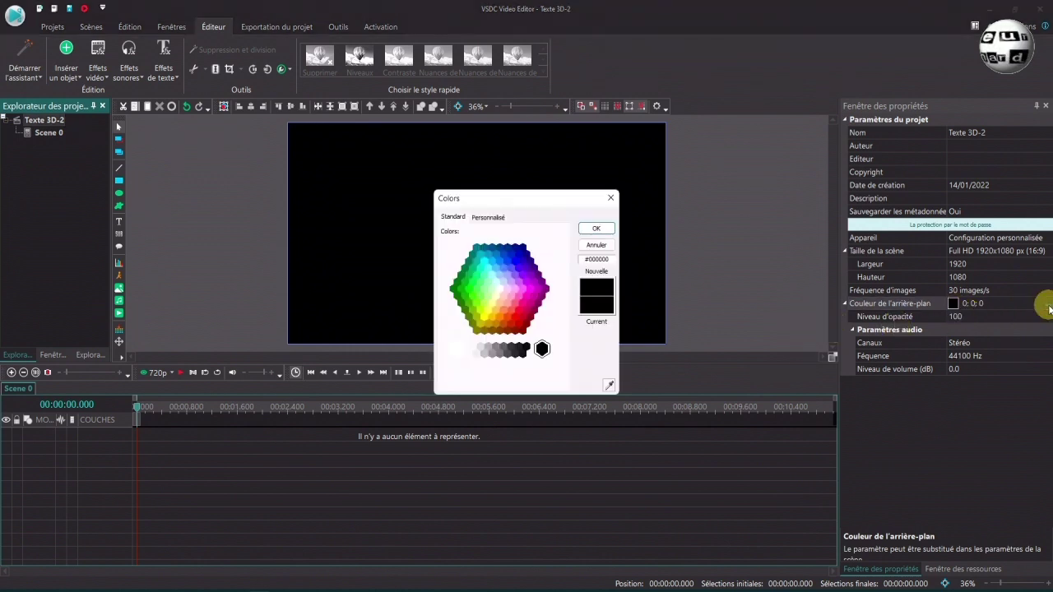
click(487, 349)
click(594, 229)
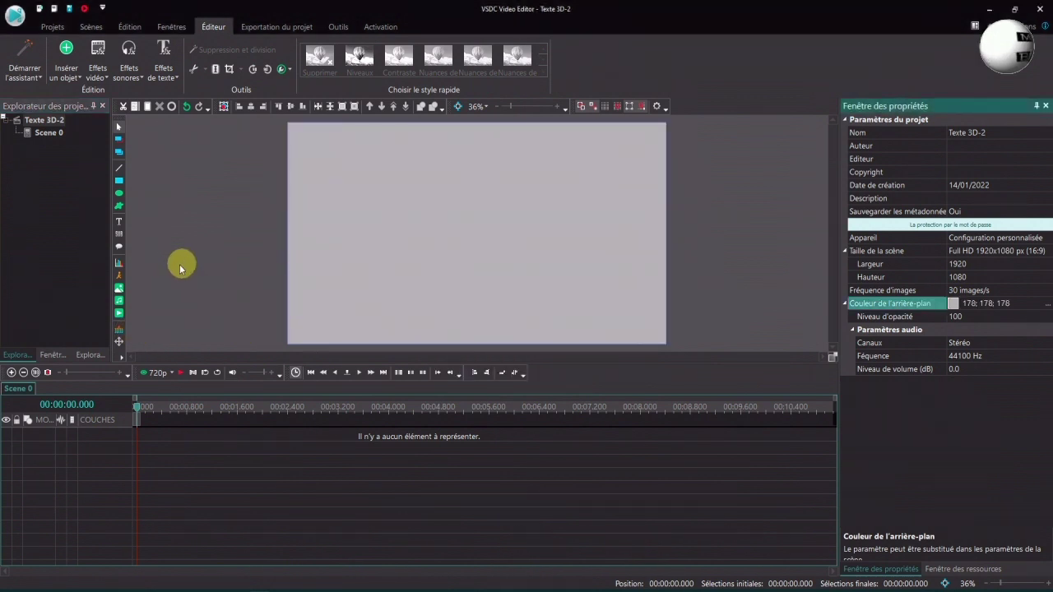
Step: Insert a text object from the cursor position, drawn about 1647 × 506 px across the scene, reading "Tuto"
click(118, 221)
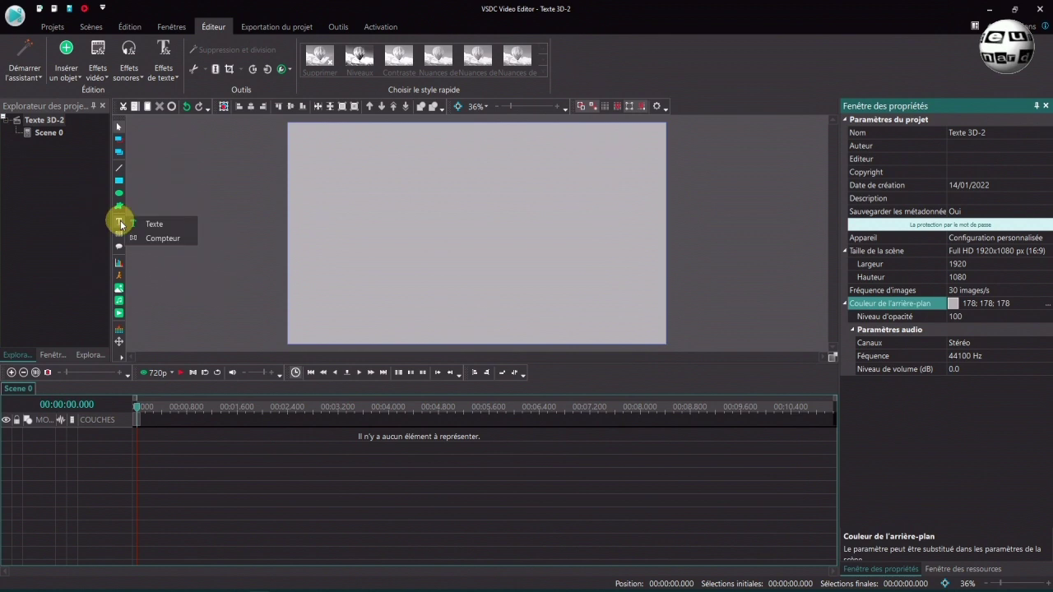
click(152, 226)
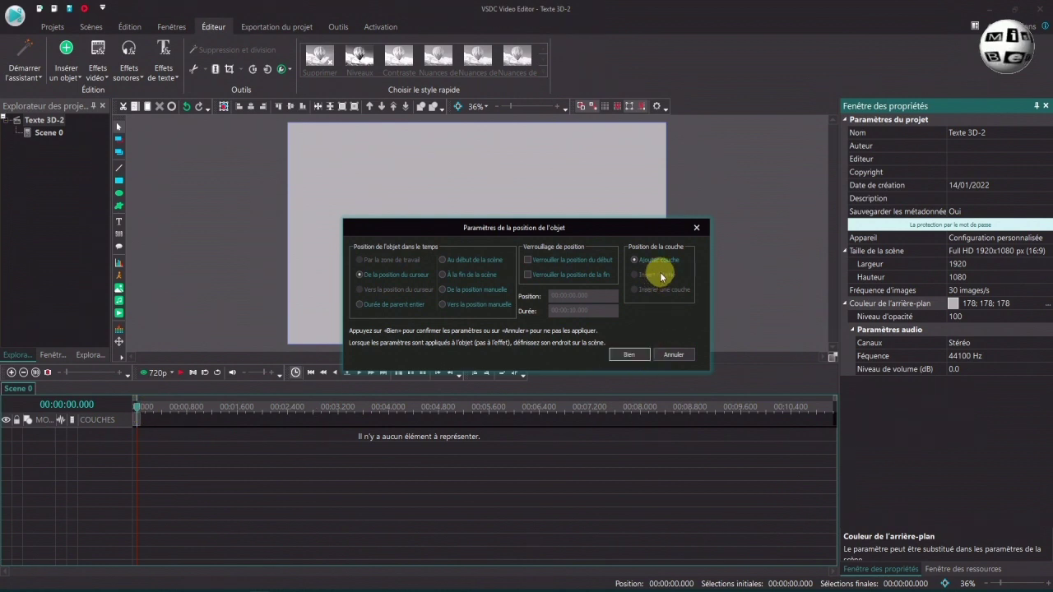
click(629, 354)
drag(313, 173, 638, 277)
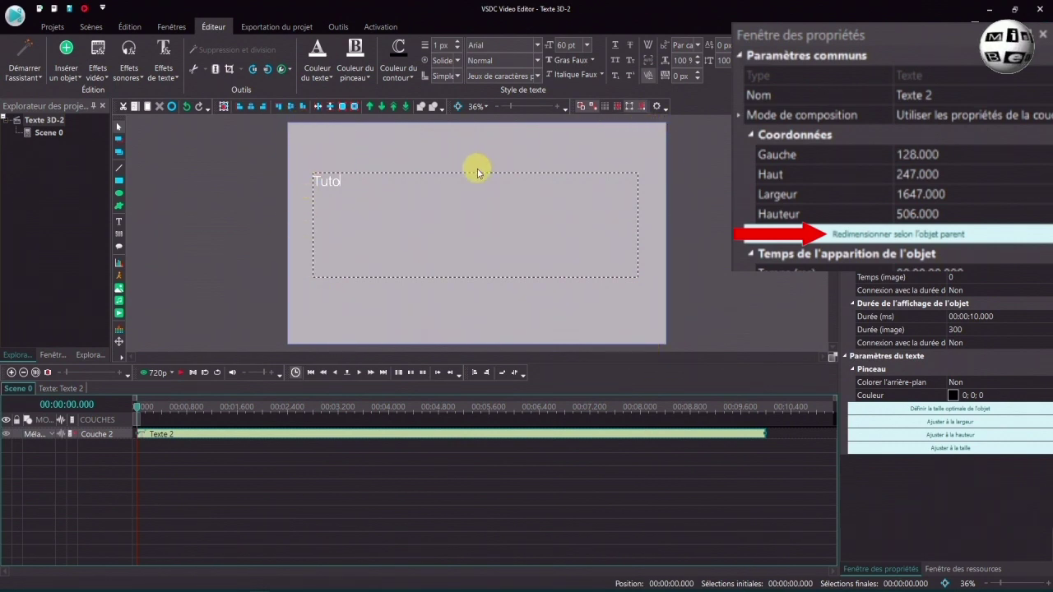
Step: Resize the text object to its parent's dimensions and centre the text horizontally and vertically
click(901, 237)
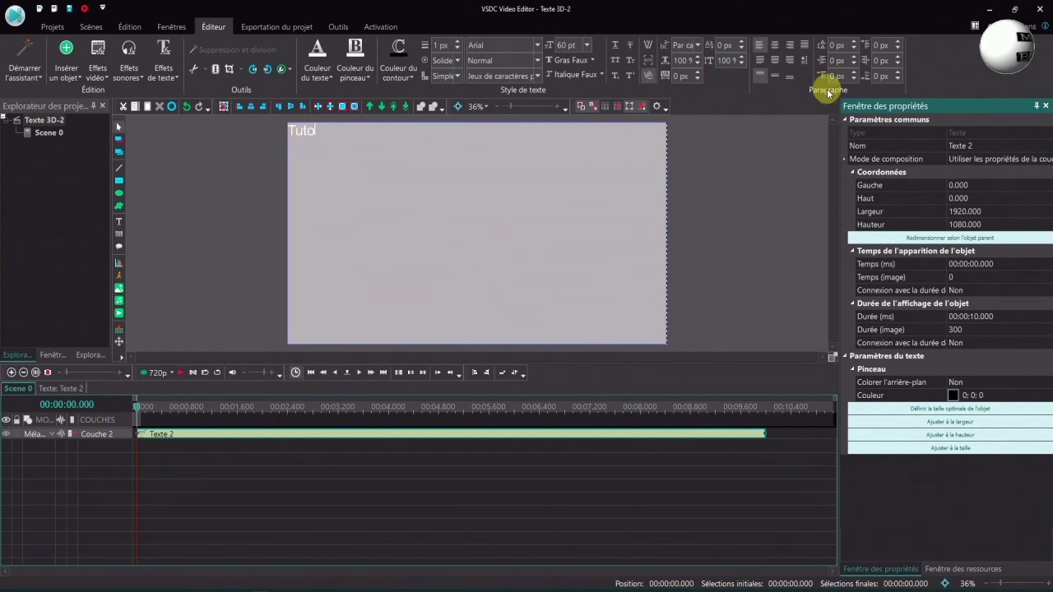
click(775, 46)
click(774, 76)
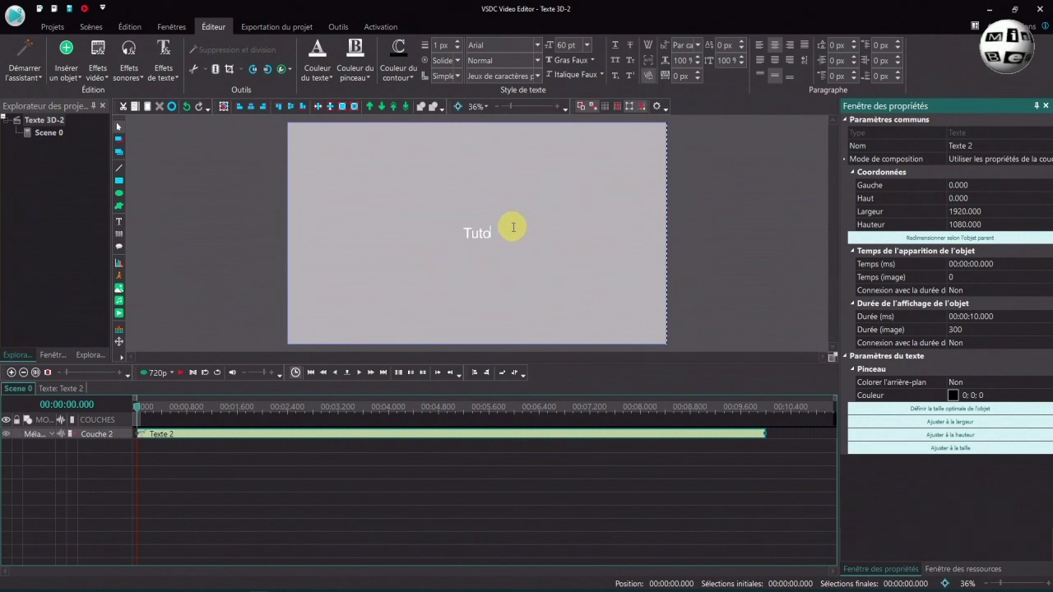
Step: Set the whole word "Tuto" in Arial Black at a font size of 512.25 pt
mouse_move(510, 232)
mouse_down()
mouse_move(451, 229)
mouse_move(515, 233)
mouse_up()
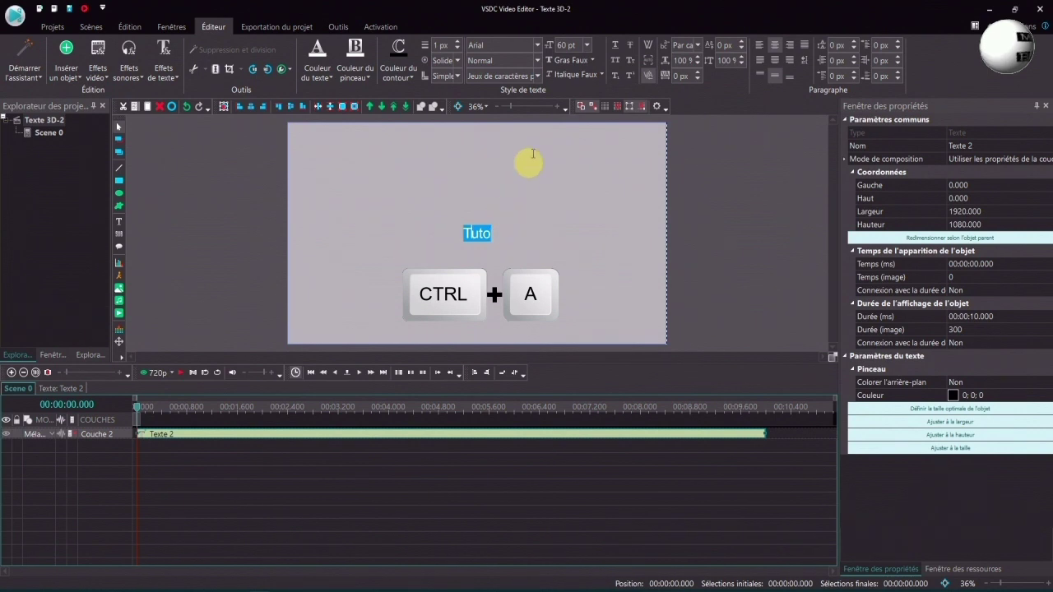
click(536, 44)
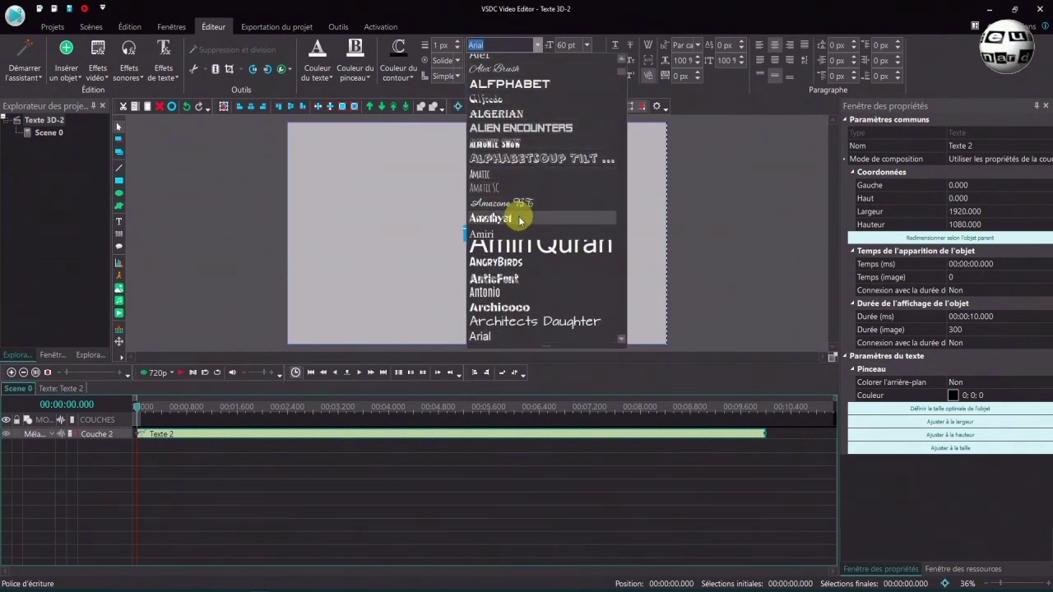
scroll(519, 218, down, 4)
click(509, 174)
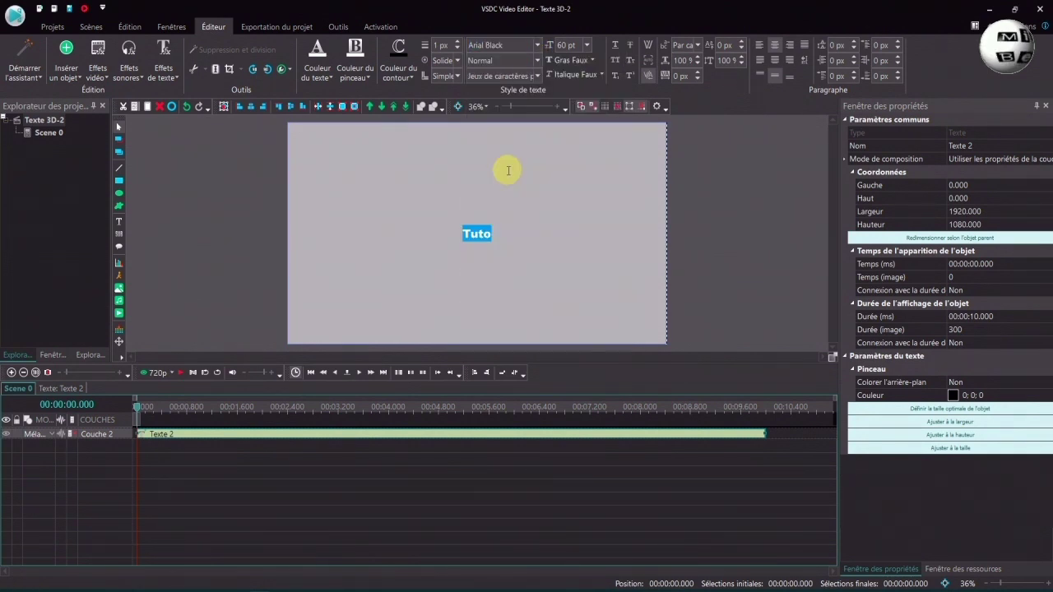
click(588, 45)
drag(588, 57, 580, 195)
click(564, 226)
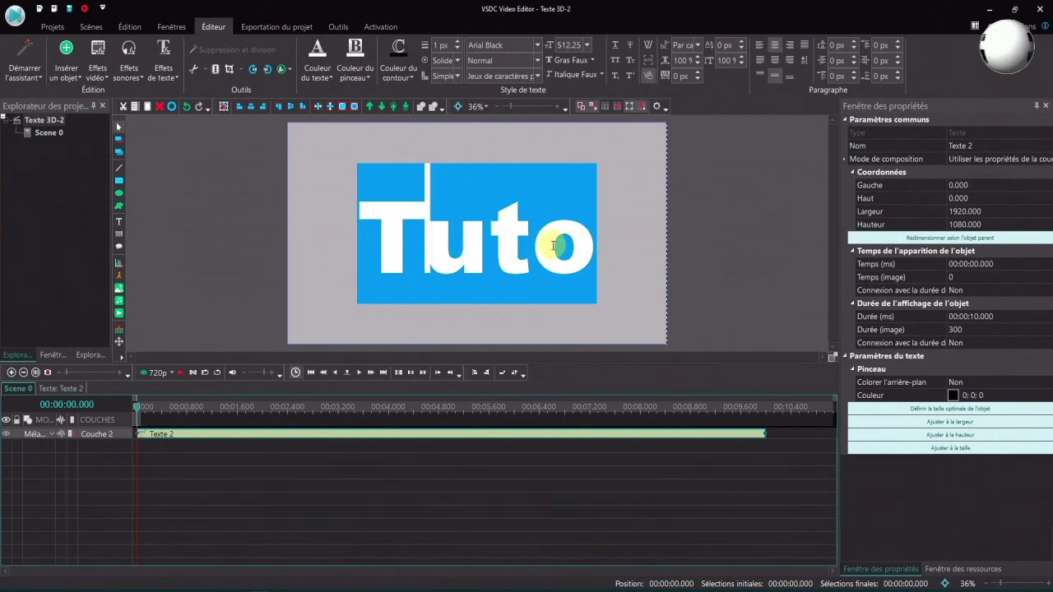
Step: Increase the spacing between the letters of "Tuto" to 35 px
click(698, 72)
click(697, 73)
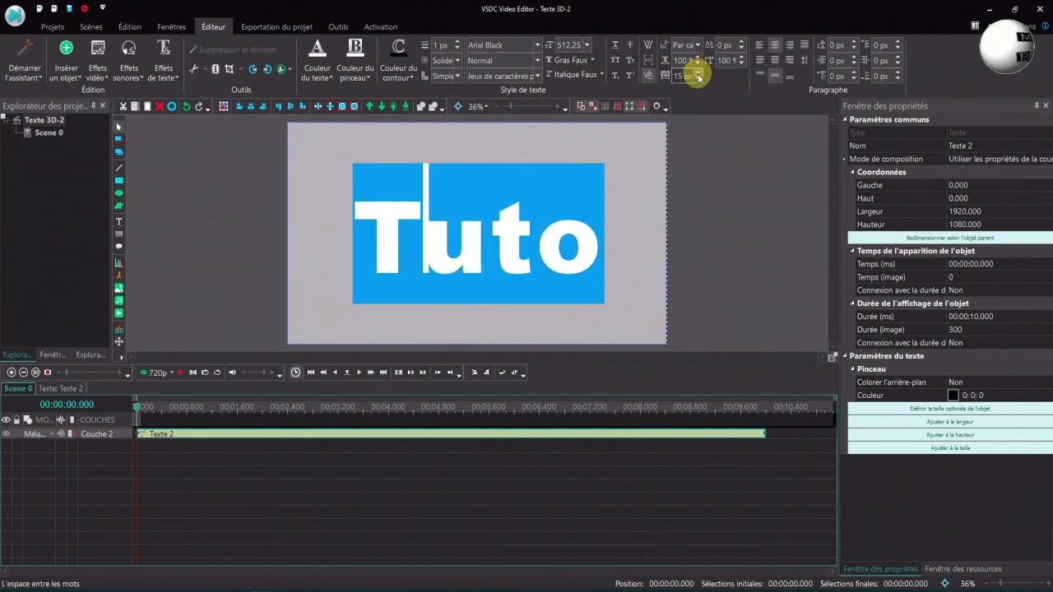
click(698, 72)
click(698, 73)
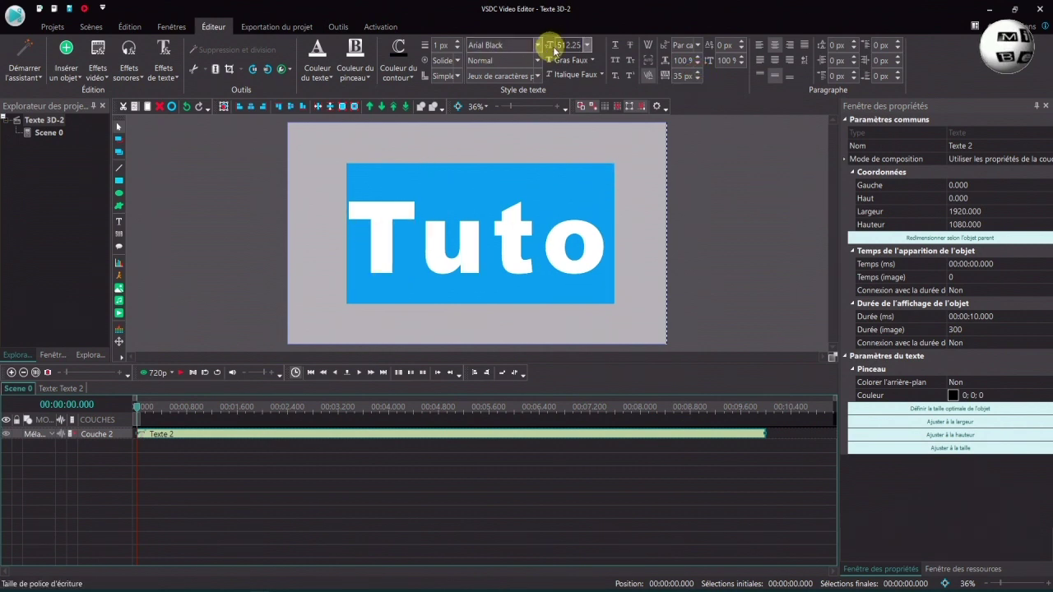
drag(567, 45, 575, 46)
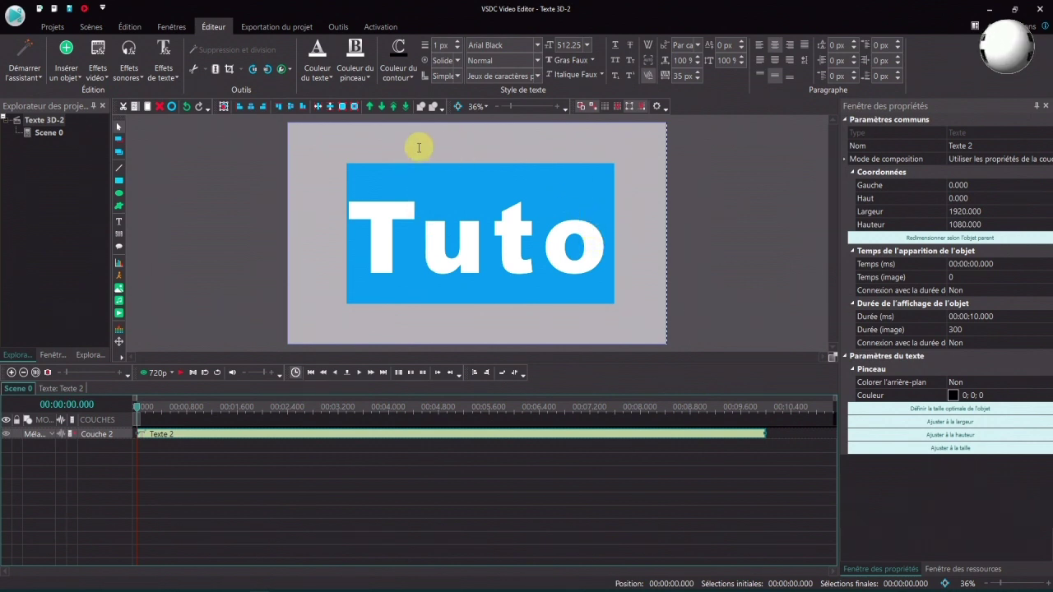
Step: Set the text fill colour of "Tuto" to the custom gold #d3a53a
click(327, 74)
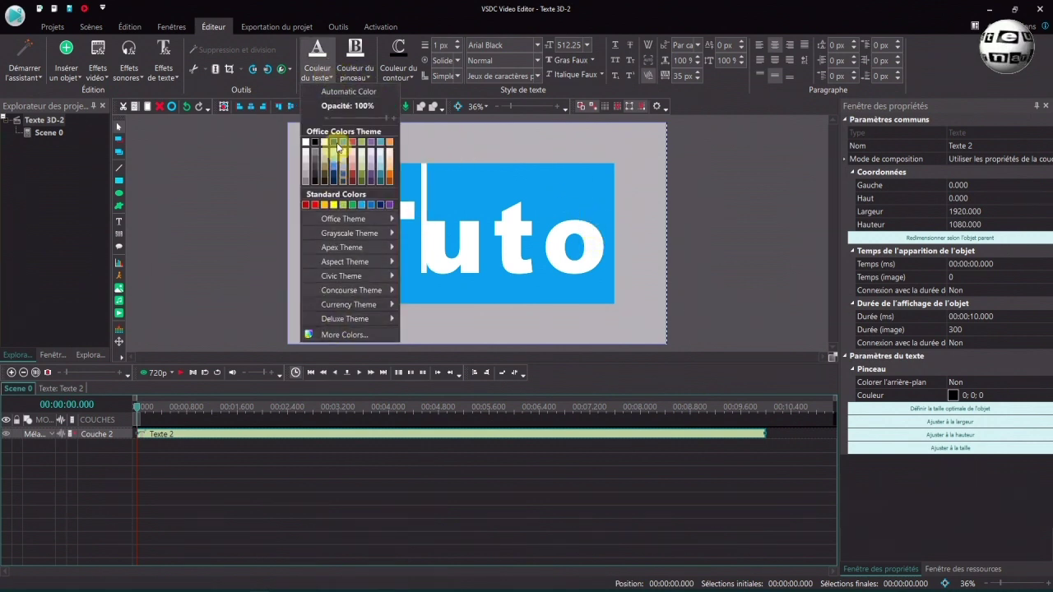
click(331, 337)
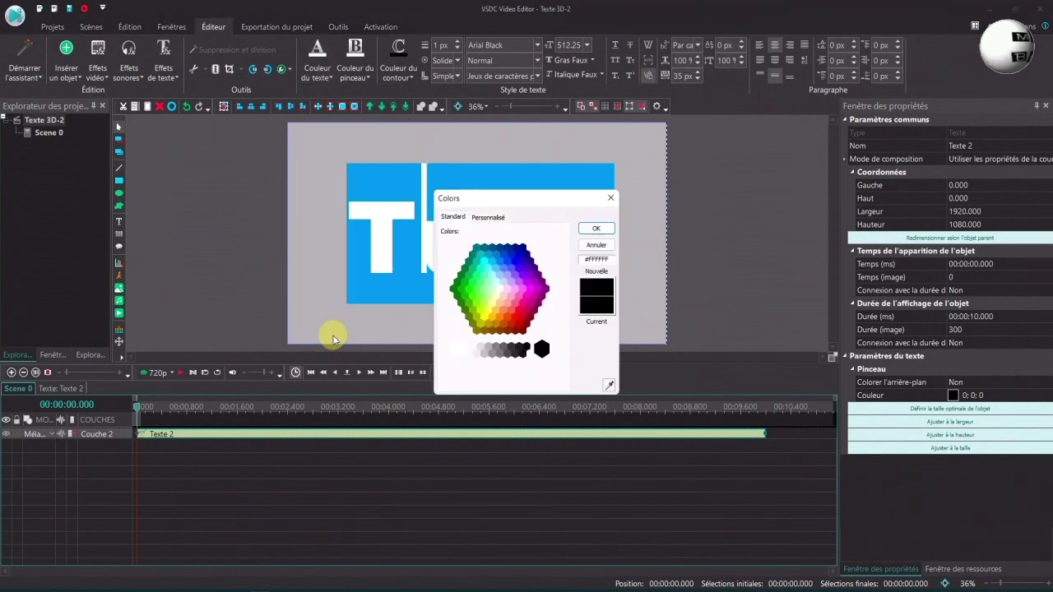
double_click(603, 260)
text(d)
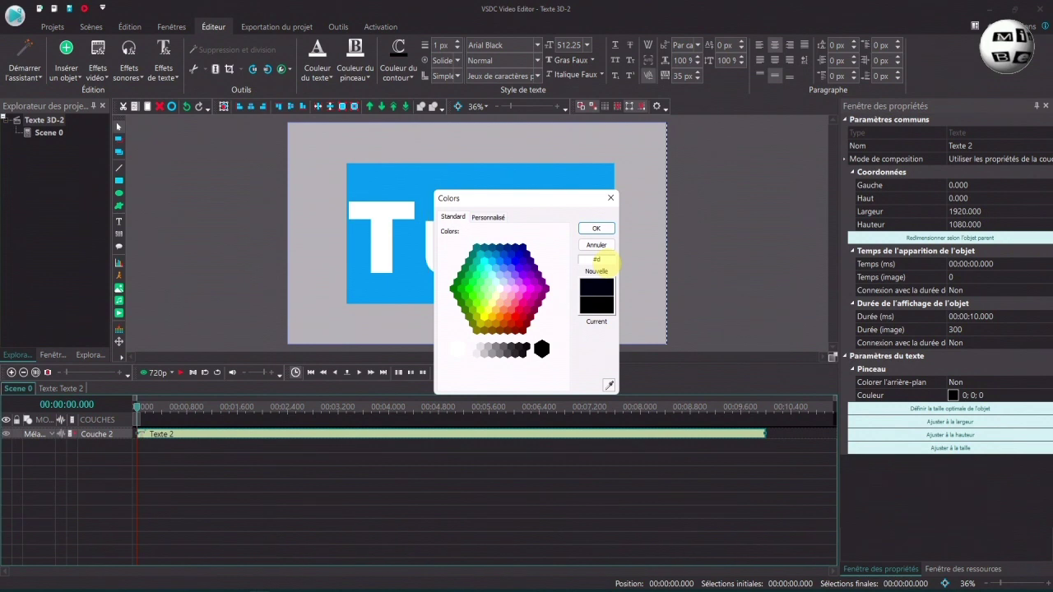
text(3e)
text(53)
text(a)
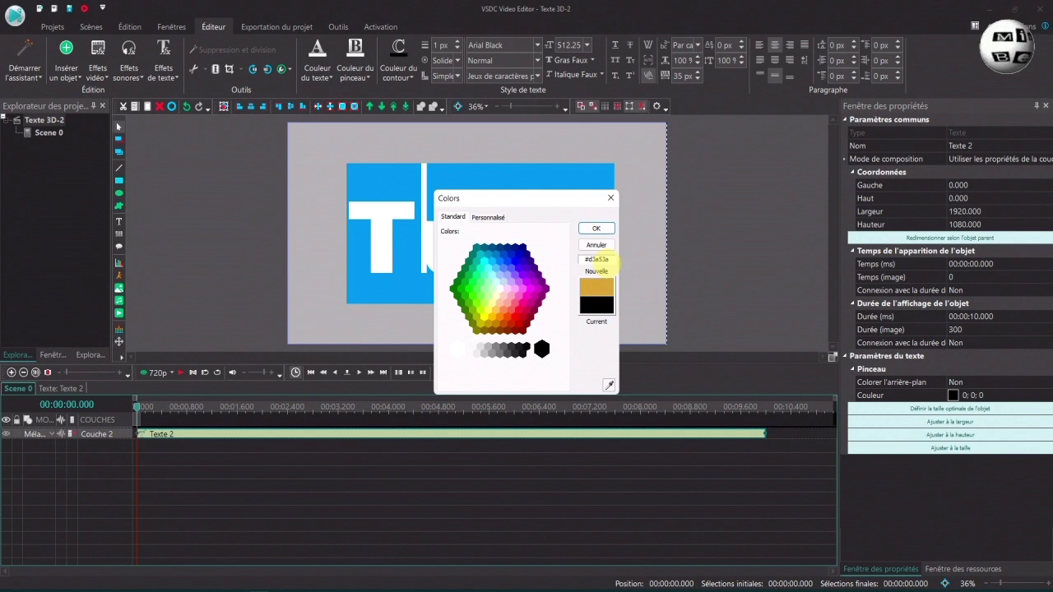
click(598, 230)
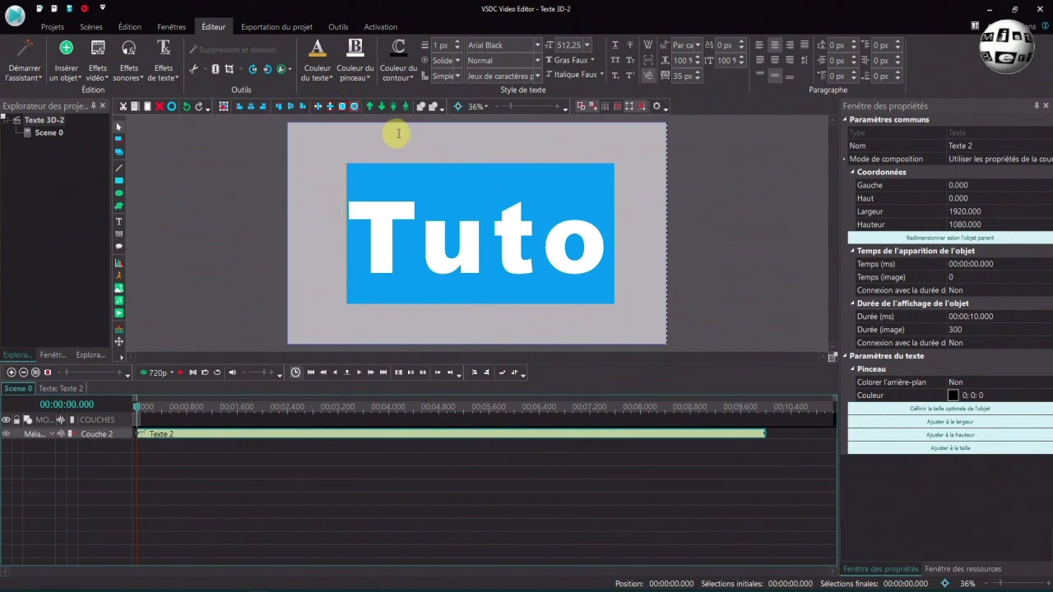
Step: Give the text a yellow outline with a thickness of 20 px and finish editing the text
click(410, 78)
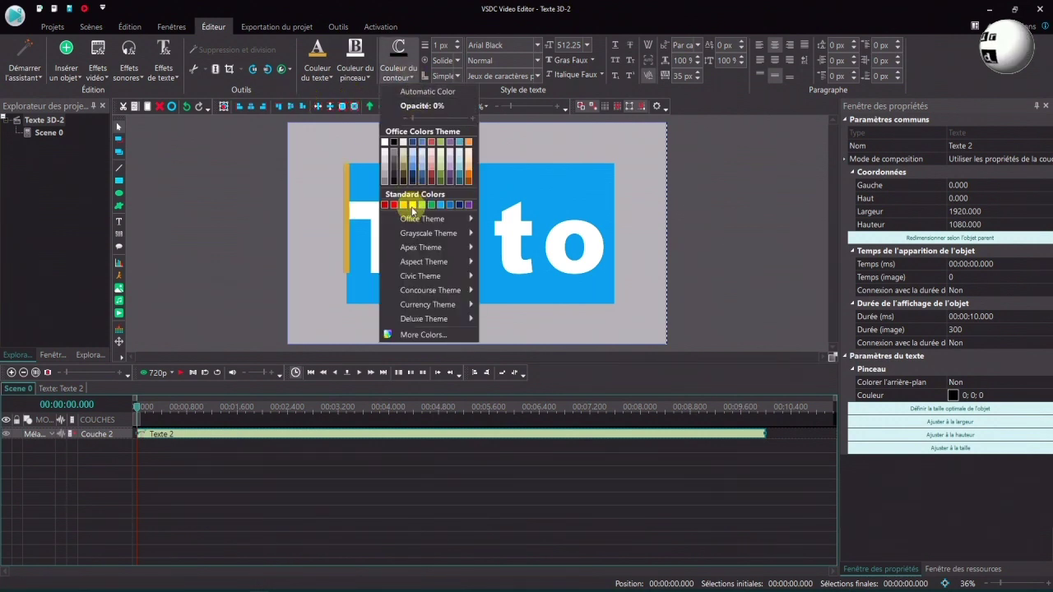
click(414, 206)
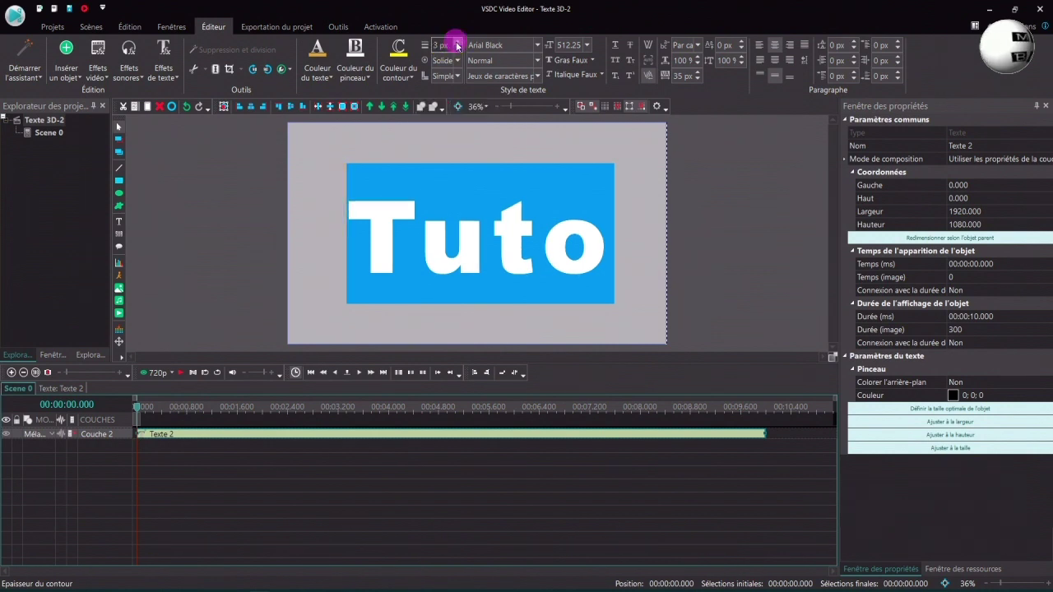
click(429, 47)
text(20)
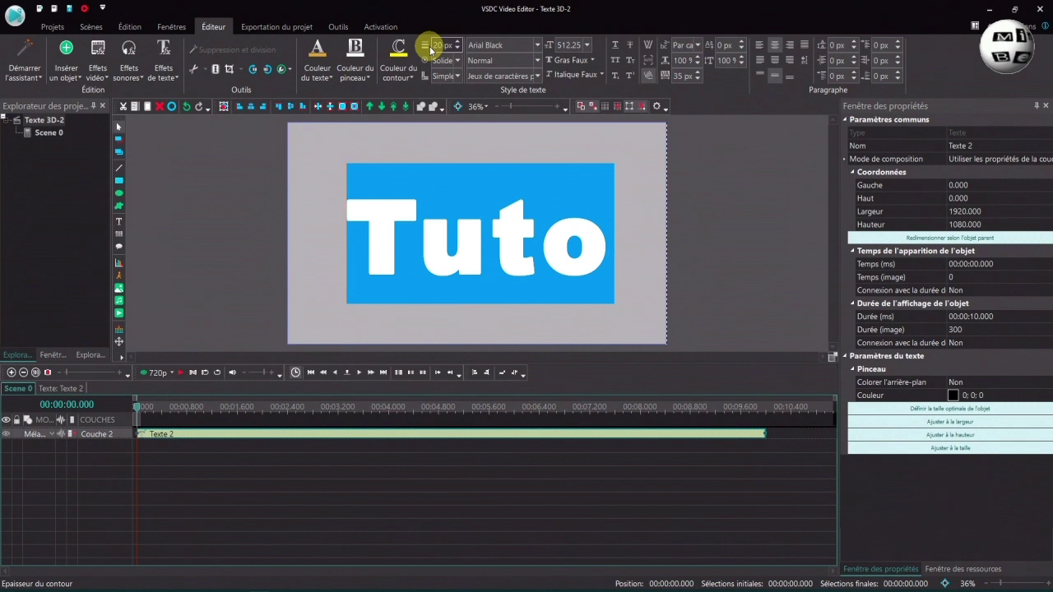
click(367, 219)
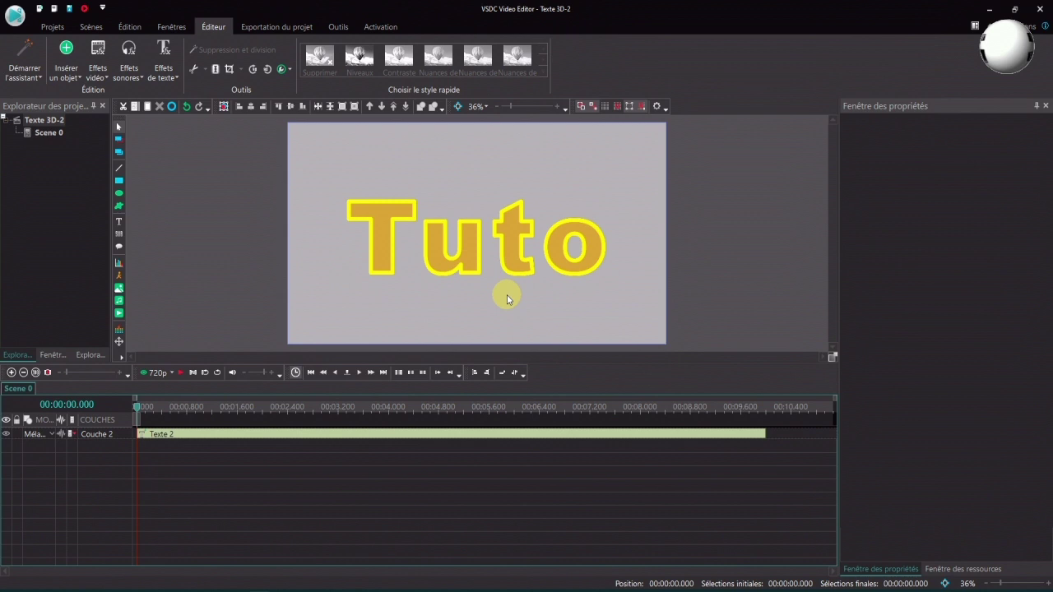
click(98, 69)
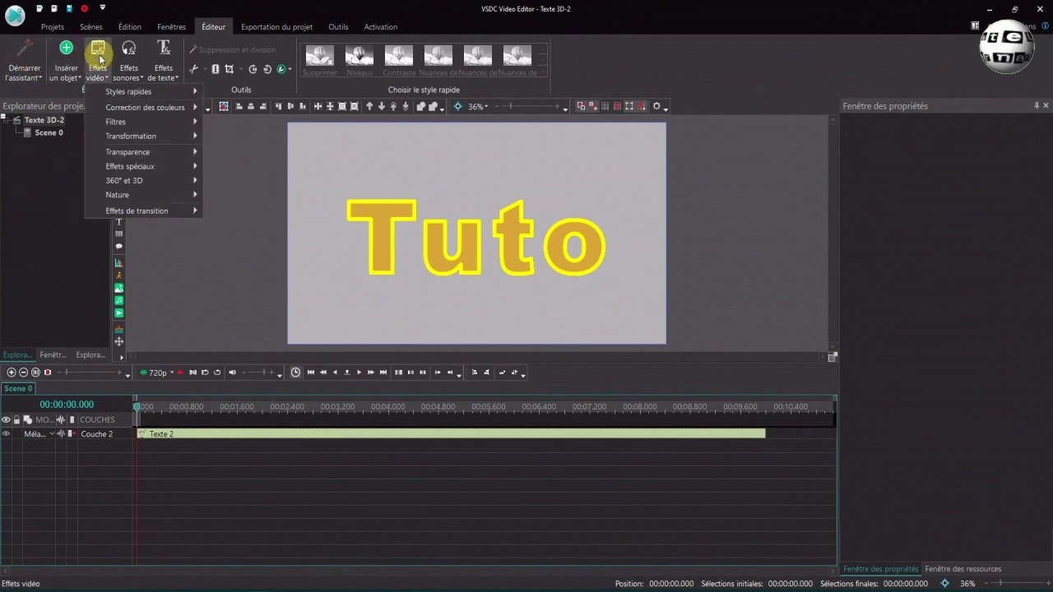
mouse_move(117, 197)
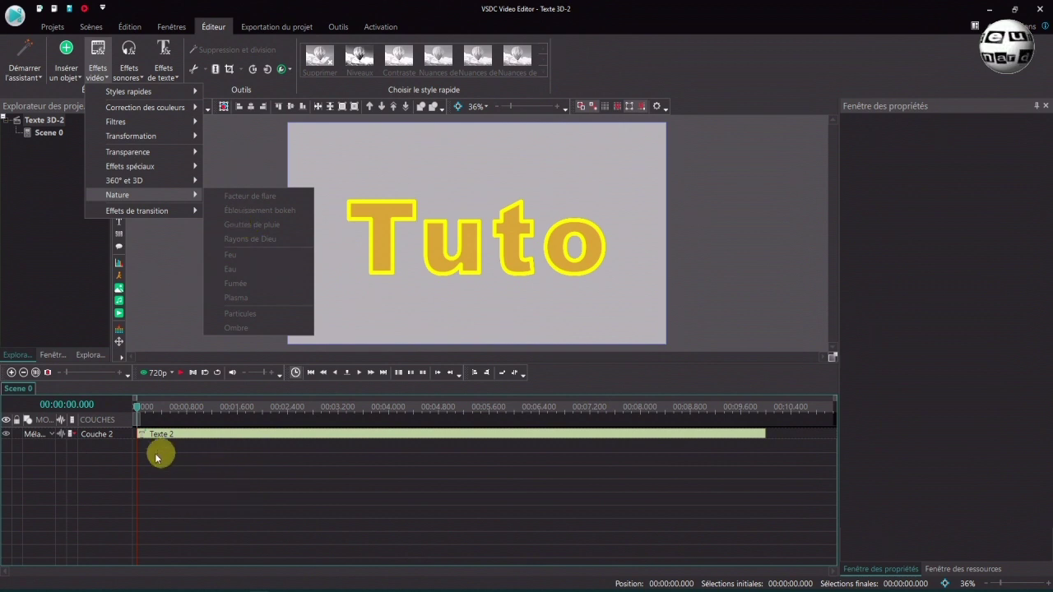
click(284, 492)
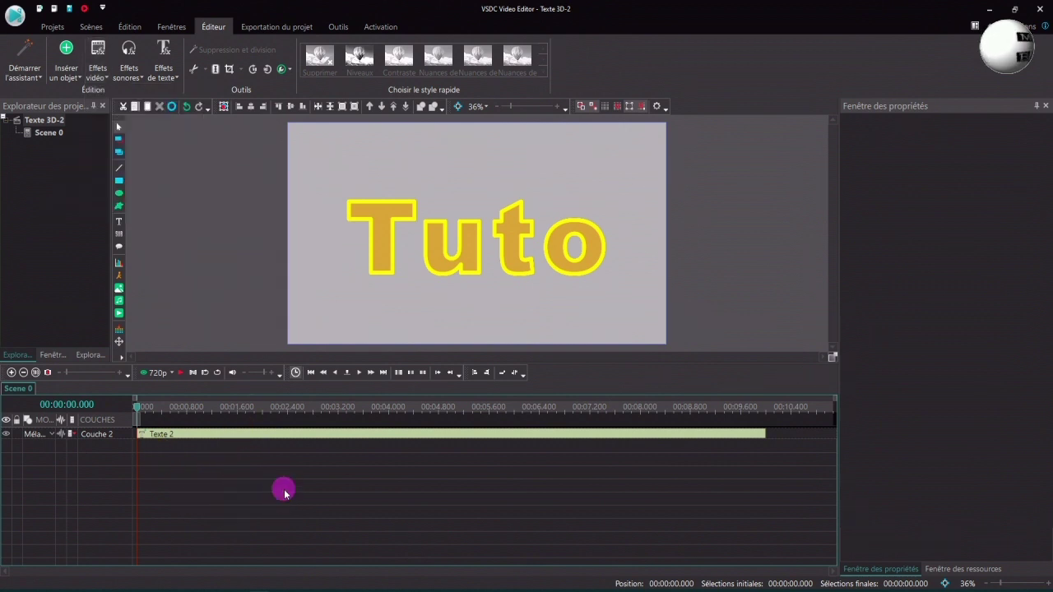
Step: Add the Nature video effect "Ombre" to the text object, using the parent's duration
click(309, 442)
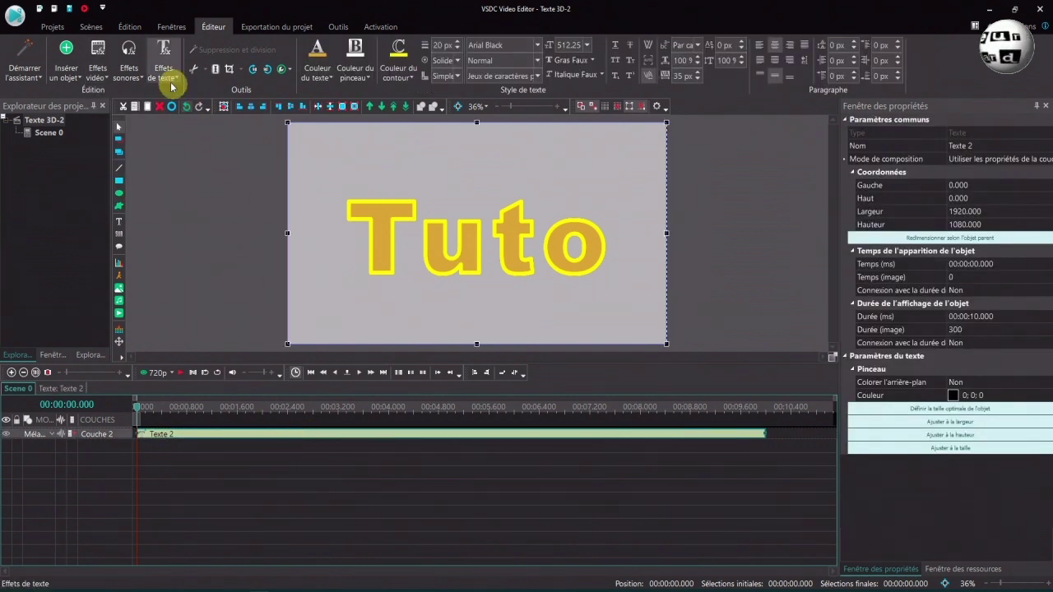
click(97, 56)
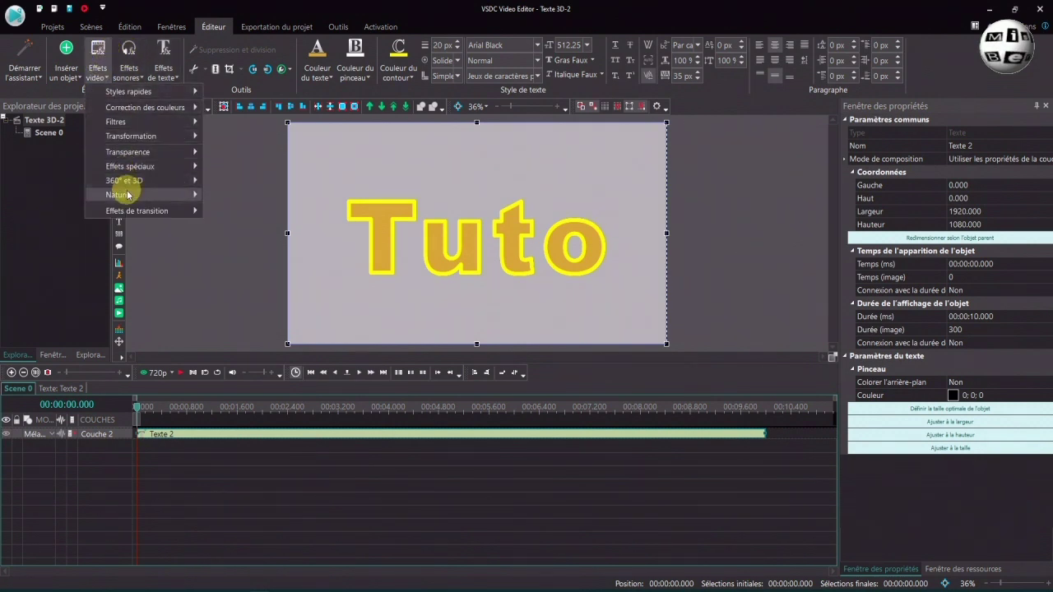
mouse_move(132, 194)
click(240, 329)
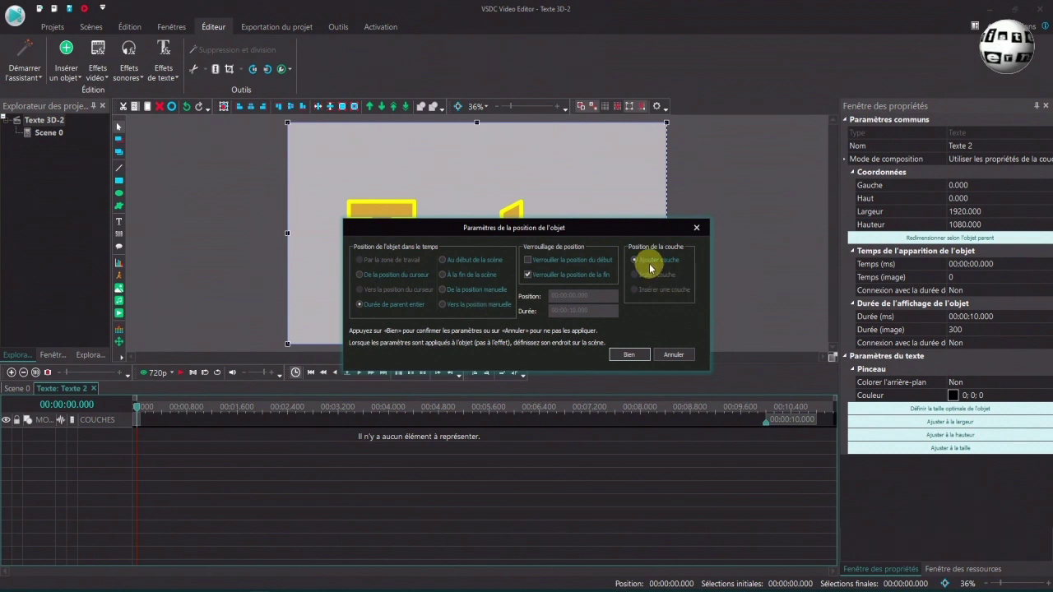
click(619, 355)
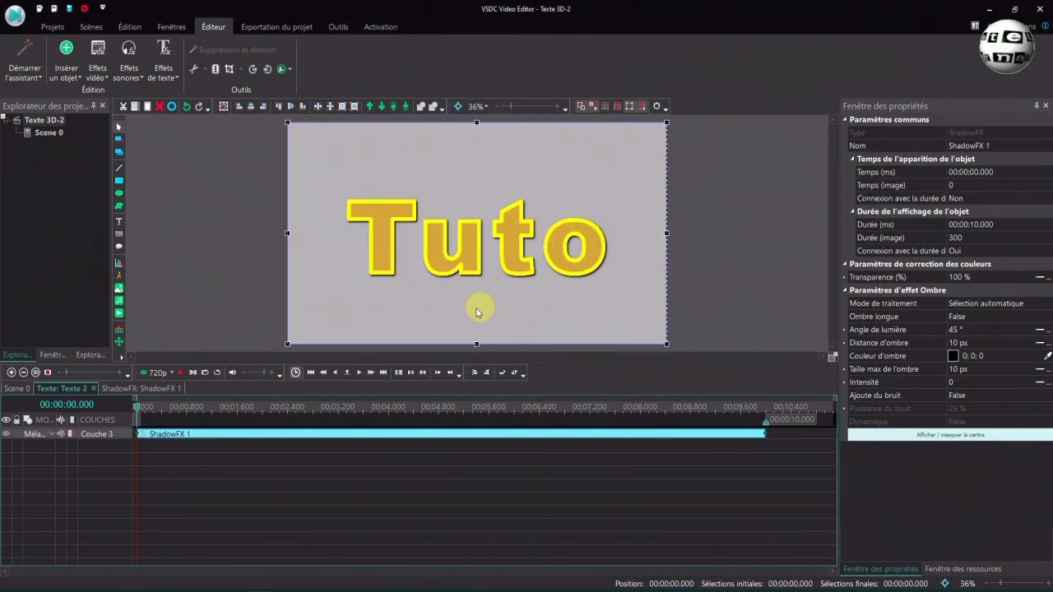
Step: Try adding the Nature shadow template as a second effect on the text, and delete that duplicate effect
click(47, 355)
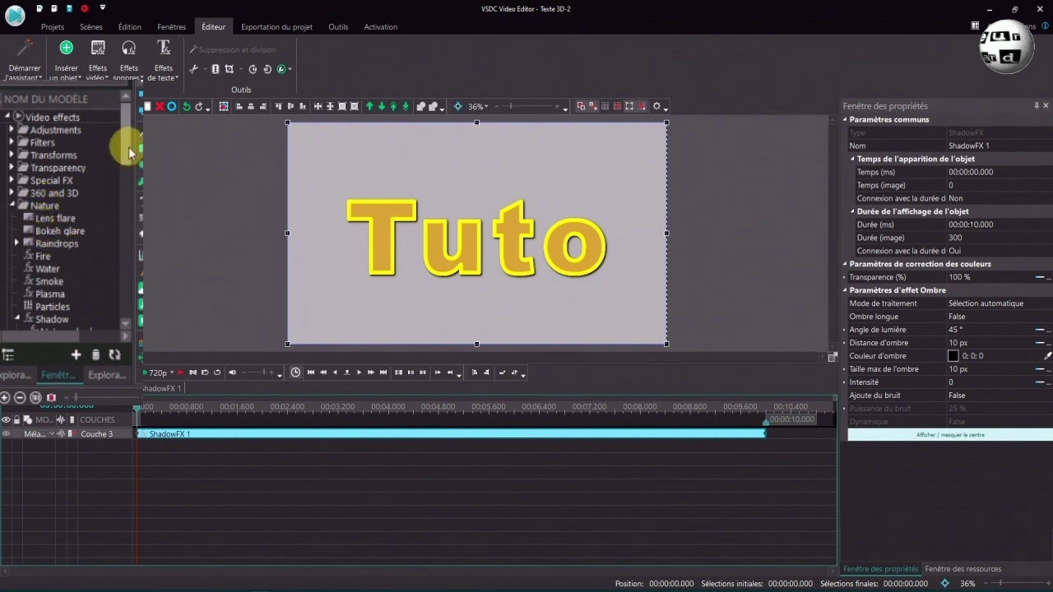
scroll(107, 181, down, 3)
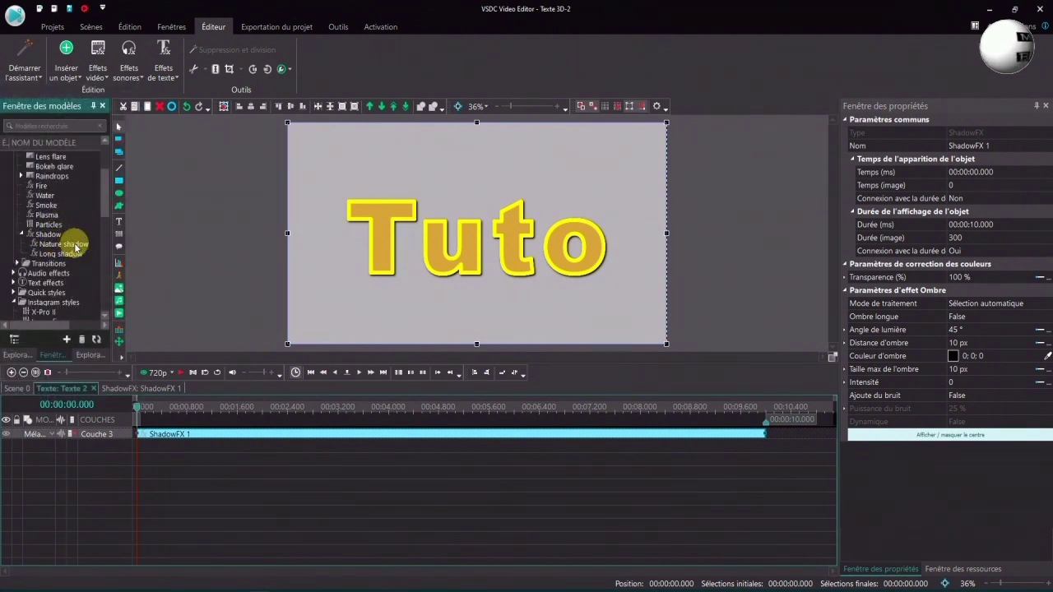
drag(76, 245, 157, 449)
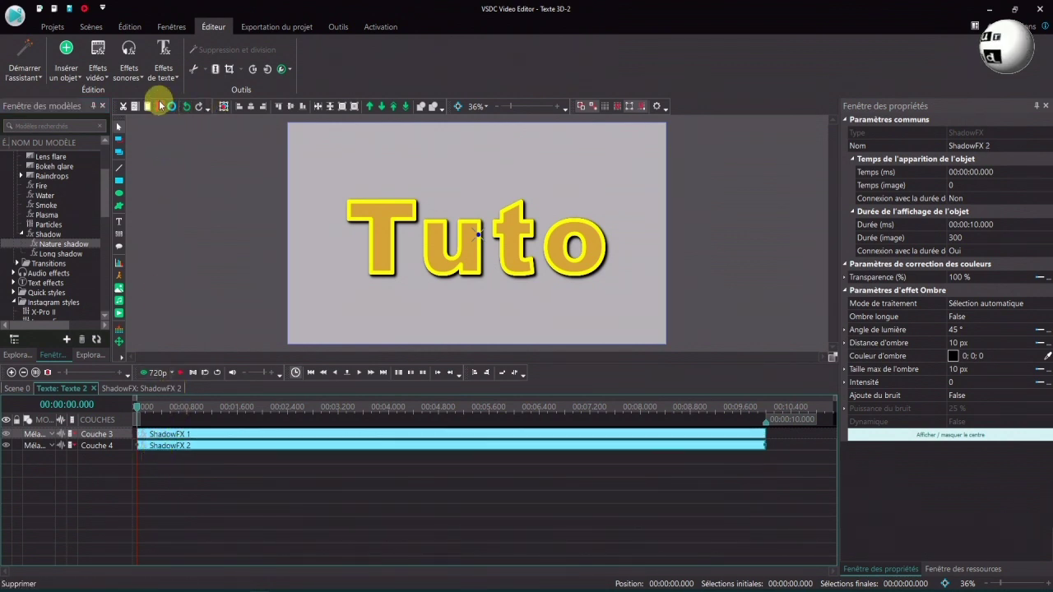
click(161, 107)
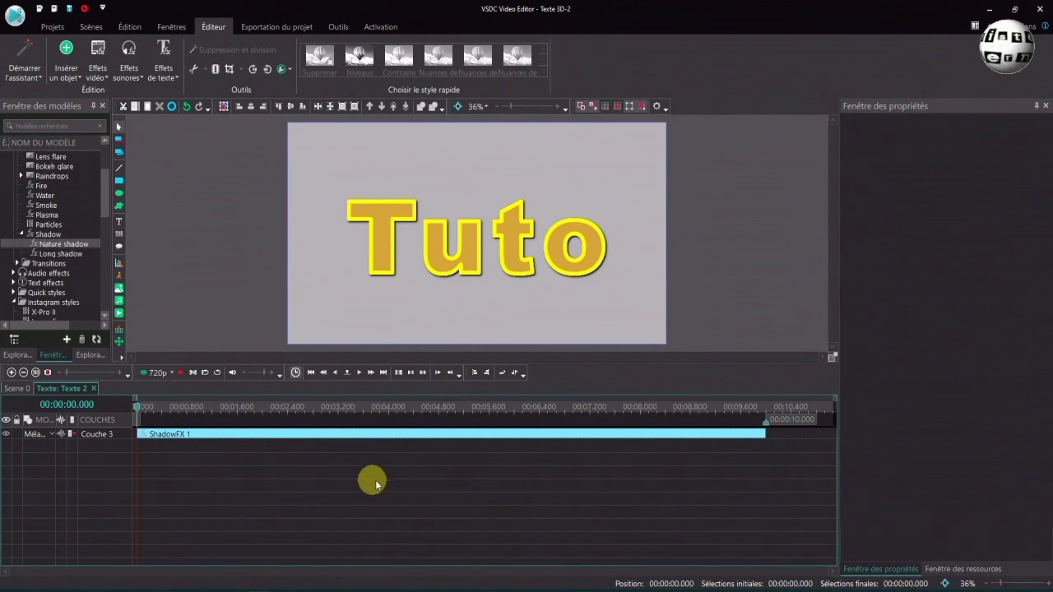
Step: Raise the shadow distance of the text's ShadowFX effect to about 273 px and turn on its long shadow option
click(444, 436)
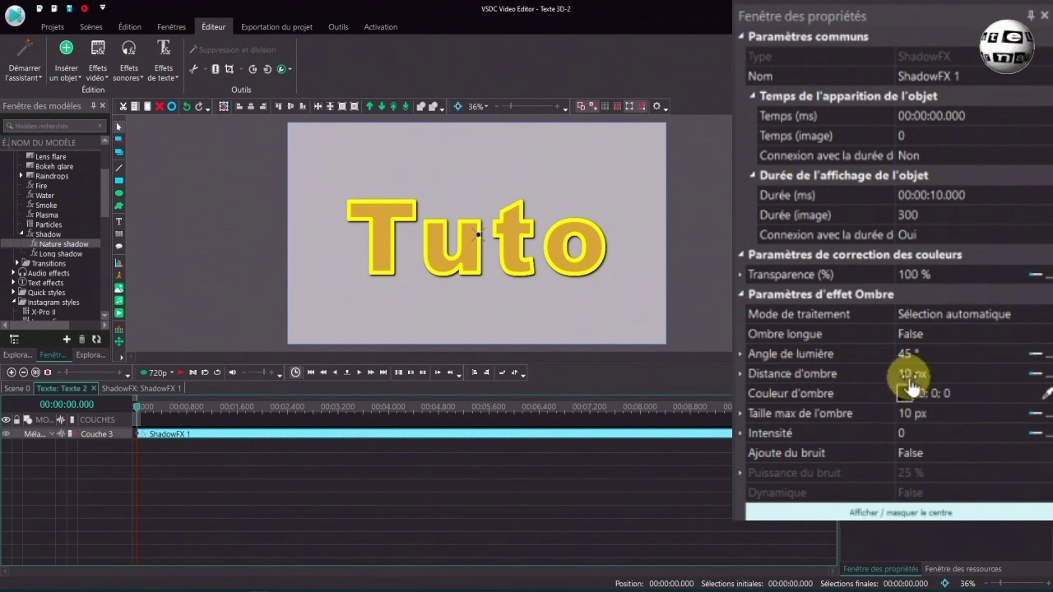
click(1021, 376)
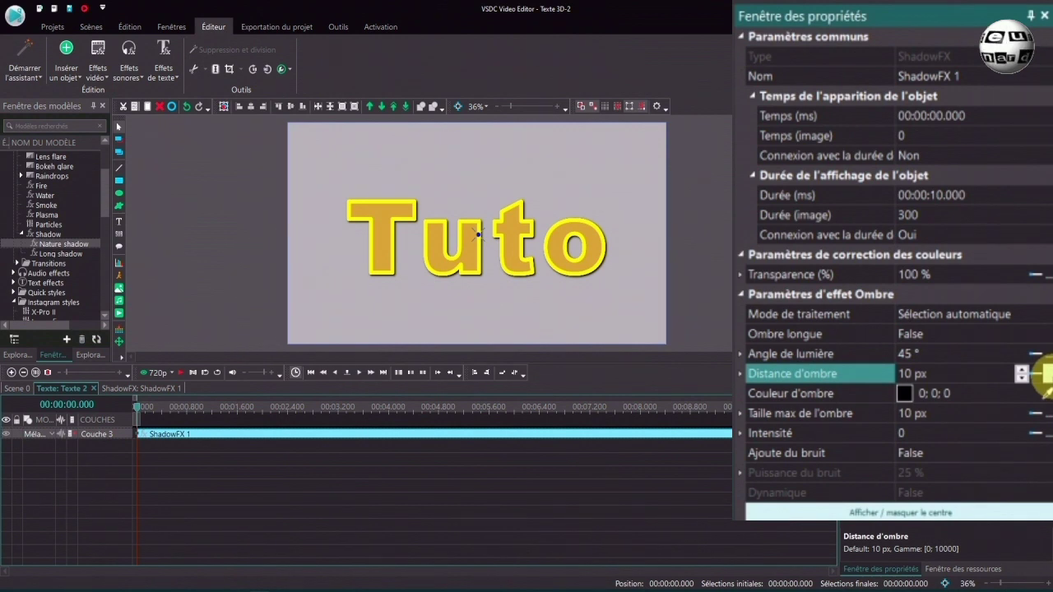
click(1039, 374)
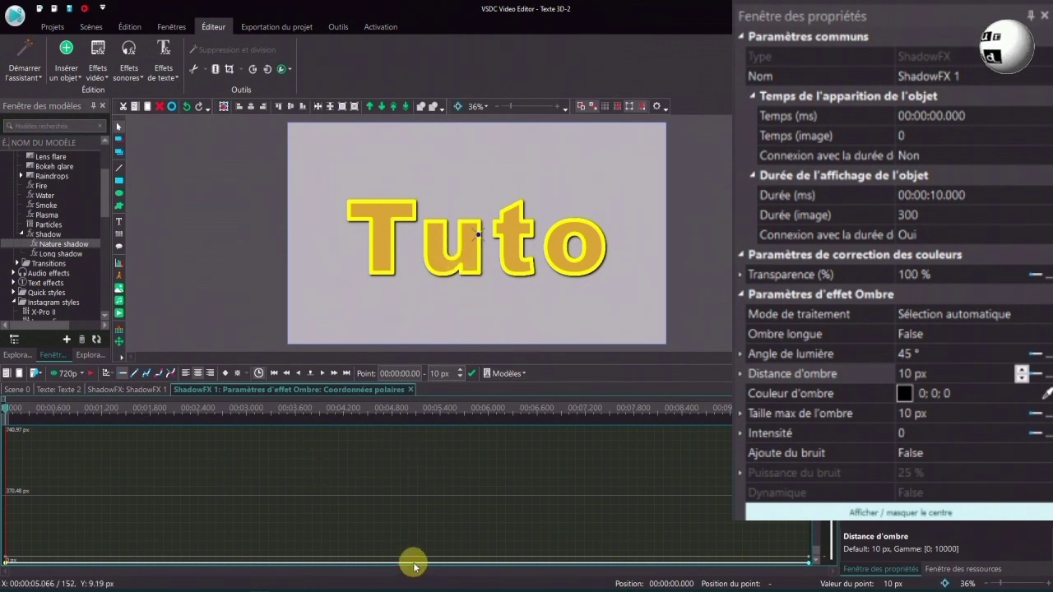
drag(427, 567, 403, 516)
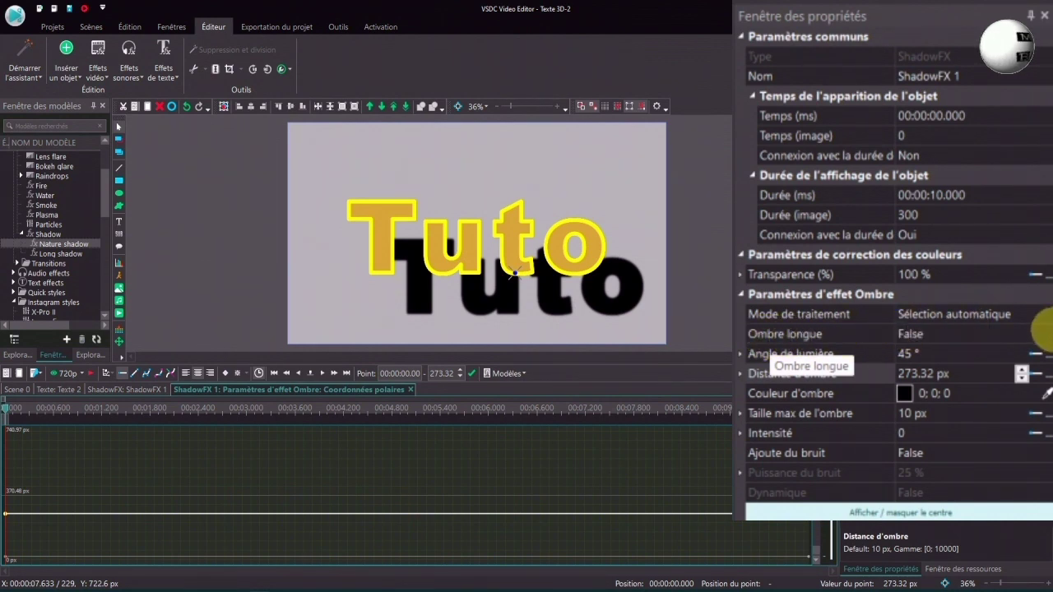
click(1043, 333)
click(1046, 333)
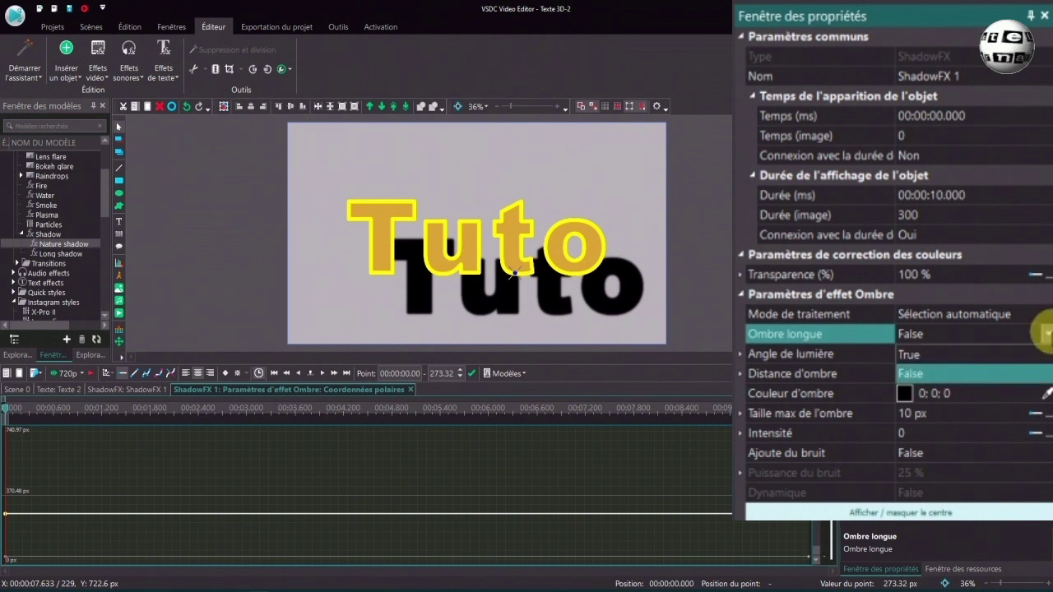
click(923, 354)
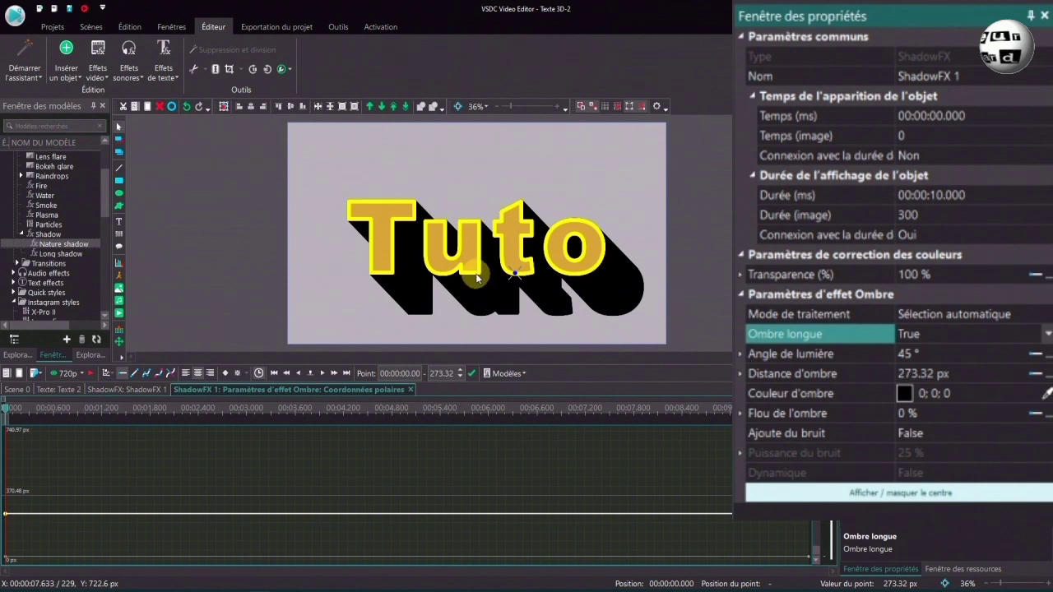
Step: Lengthen the long shadow to a distance of about 457 px, and shorten it to about 258 px
click(409, 515)
drag(409, 515, 374, 472)
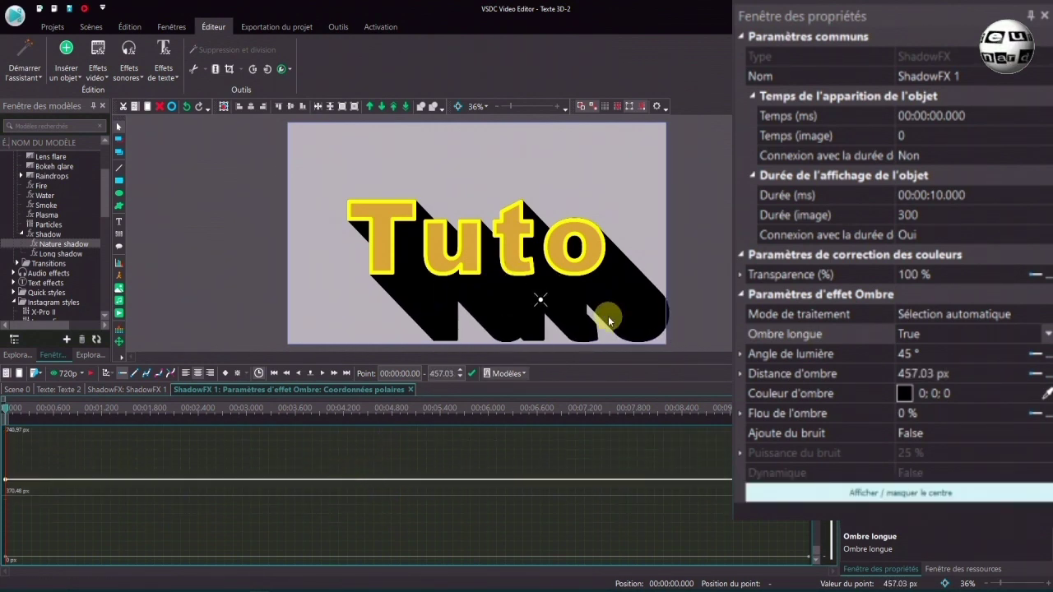
drag(493, 484, 488, 505)
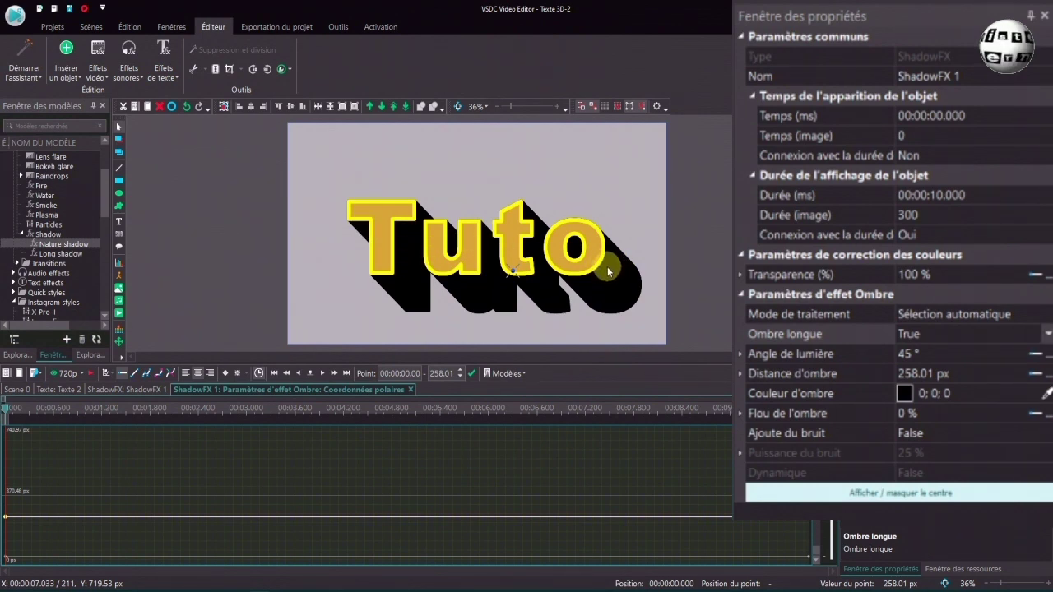
Step: Turn the shadow's light angle to 360° in its value graph, and lower it to about 345°
click(1038, 355)
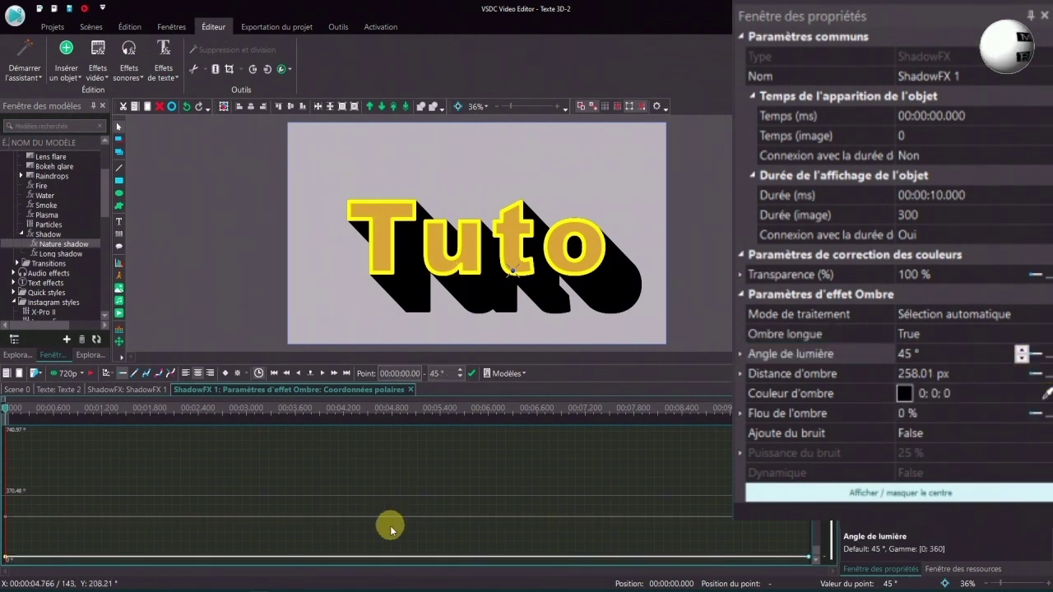
drag(406, 560, 484, 451)
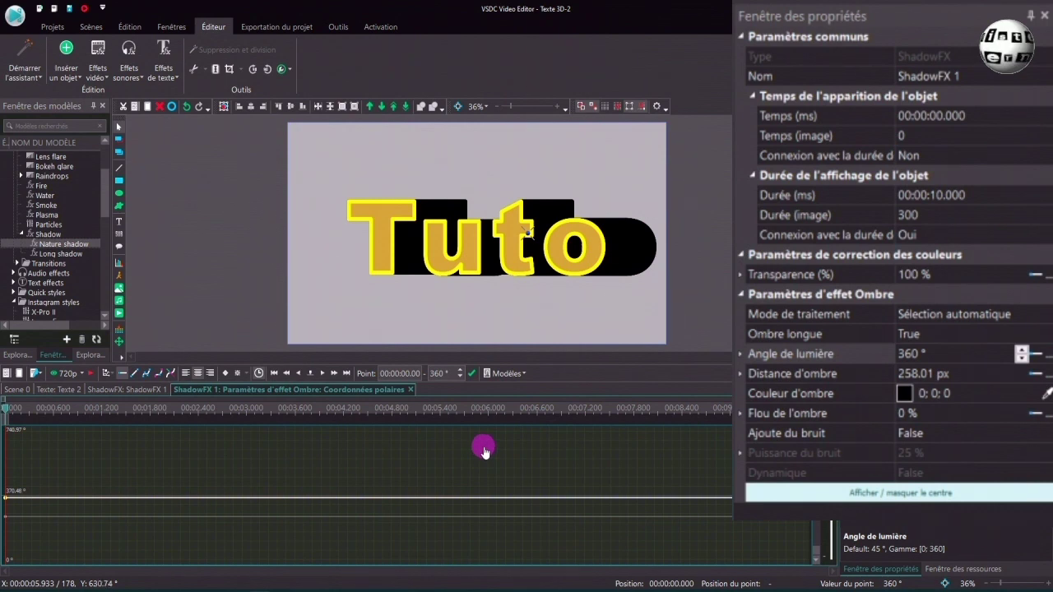
drag(481, 471, 470, 498)
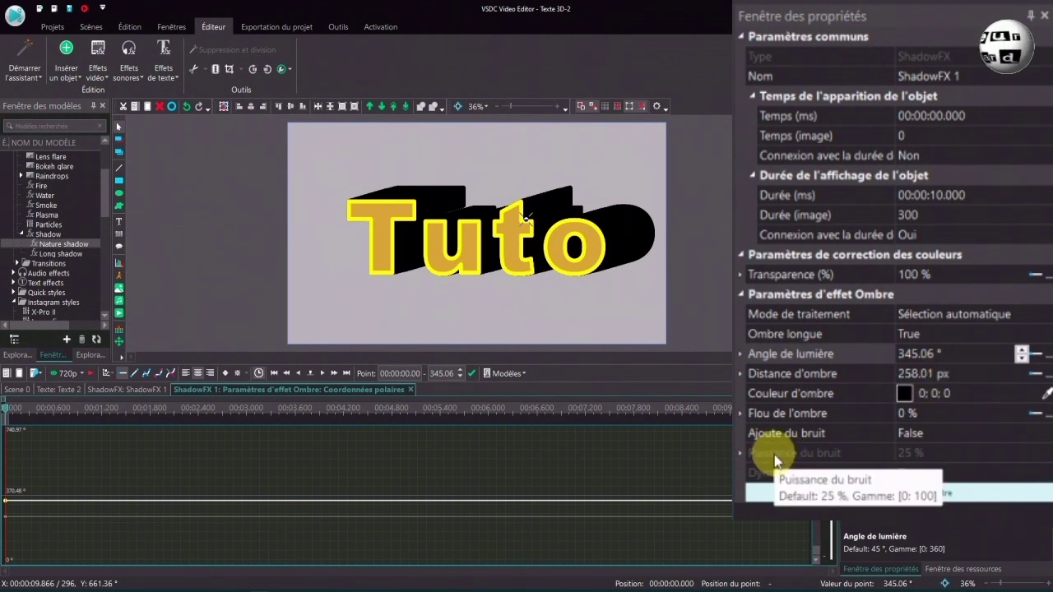
Step: Set the light angle back to 45° and the shadow distance to 0 px, and change the distance to 10 px
click(951, 363)
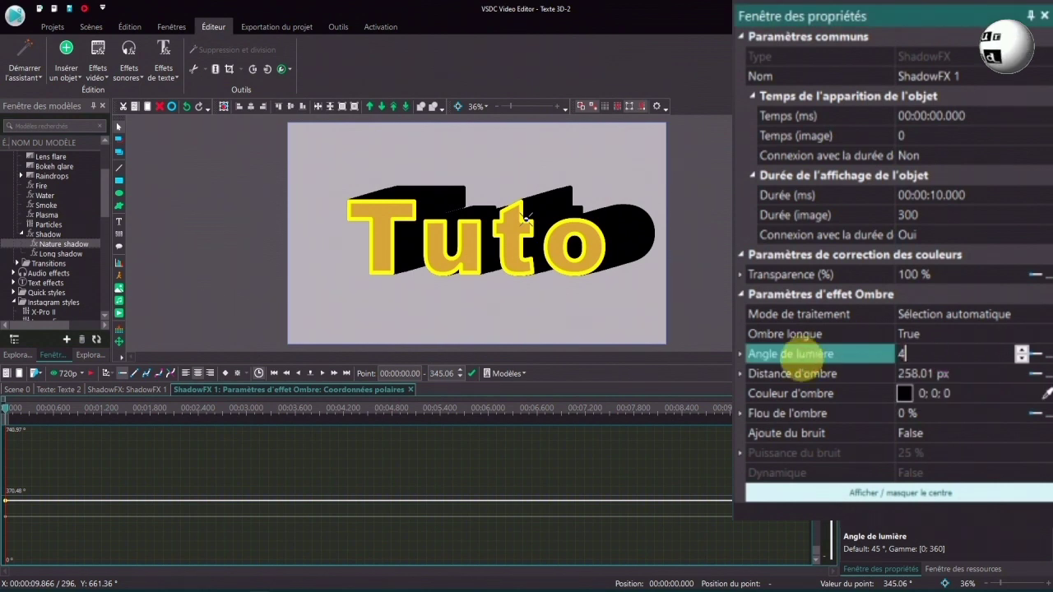
text(45)
click(965, 376)
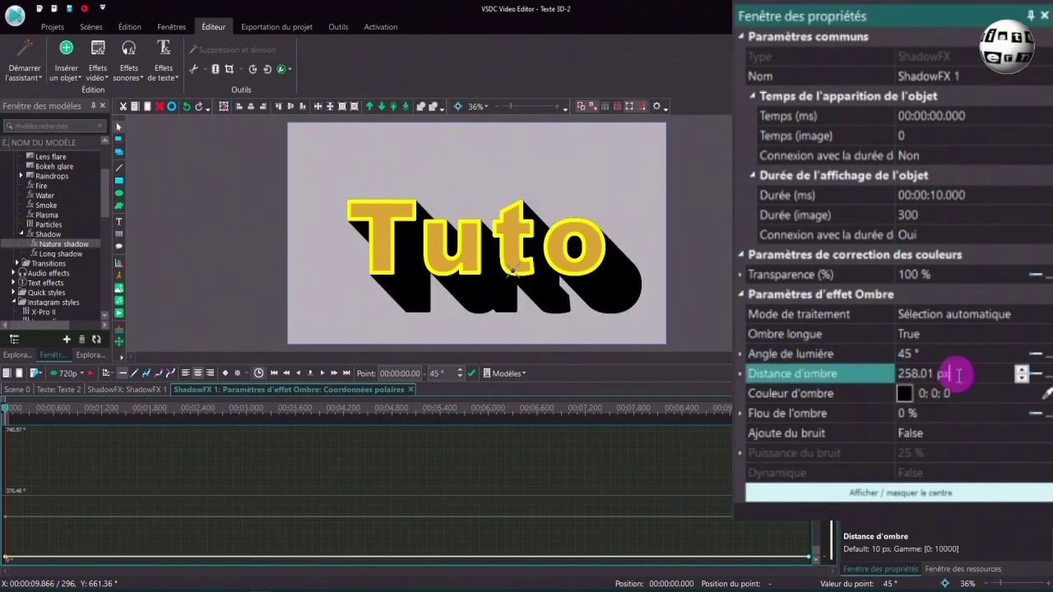
text(0)
key(Return)
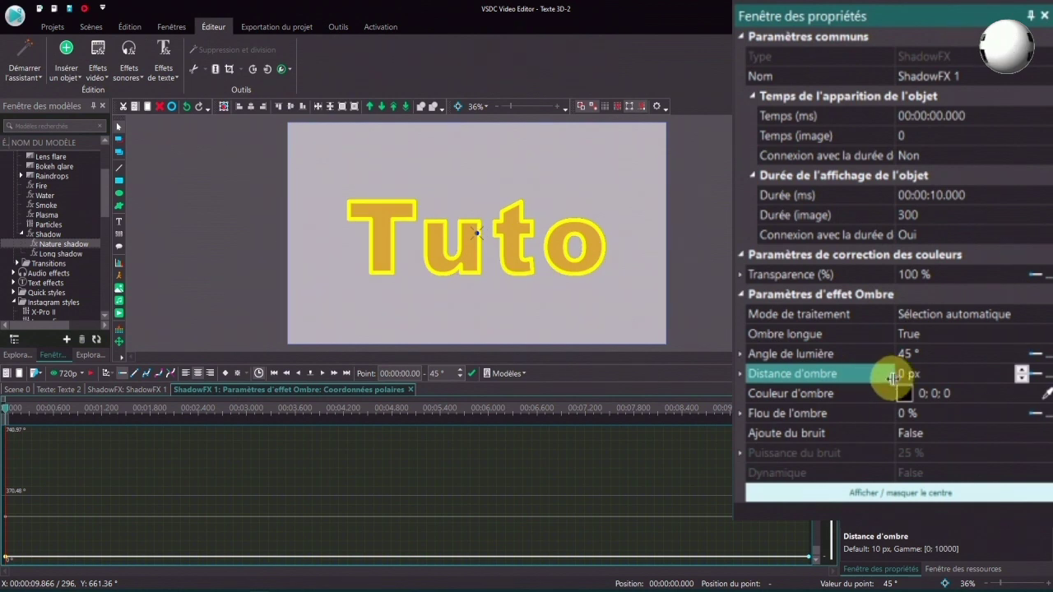
key(Return)
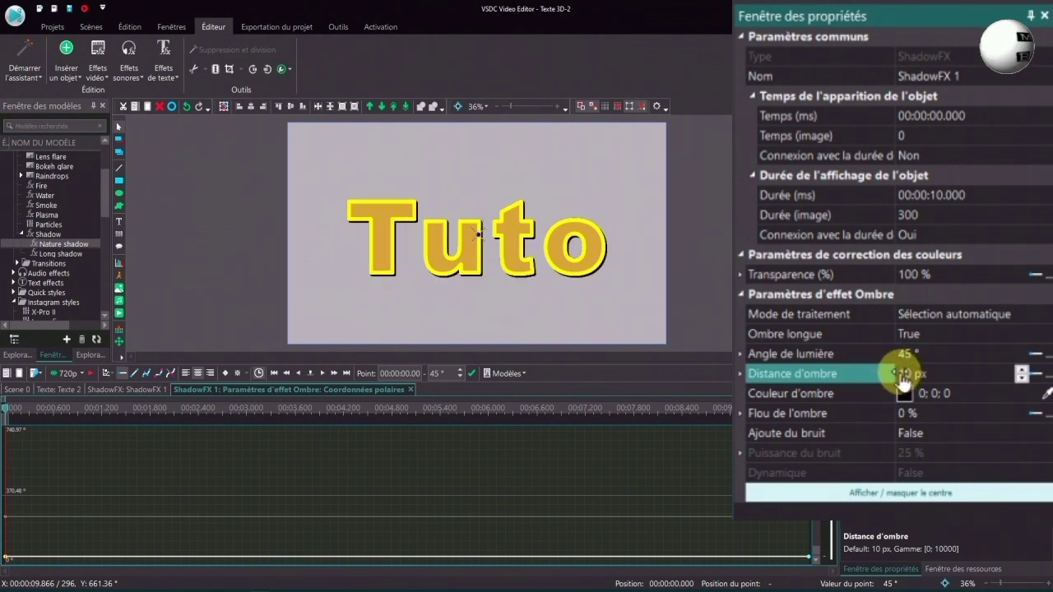
Step: Display the ShadowFX centre and move it to cast the shadow up and left, at about 203° and 140 px
click(56, 390)
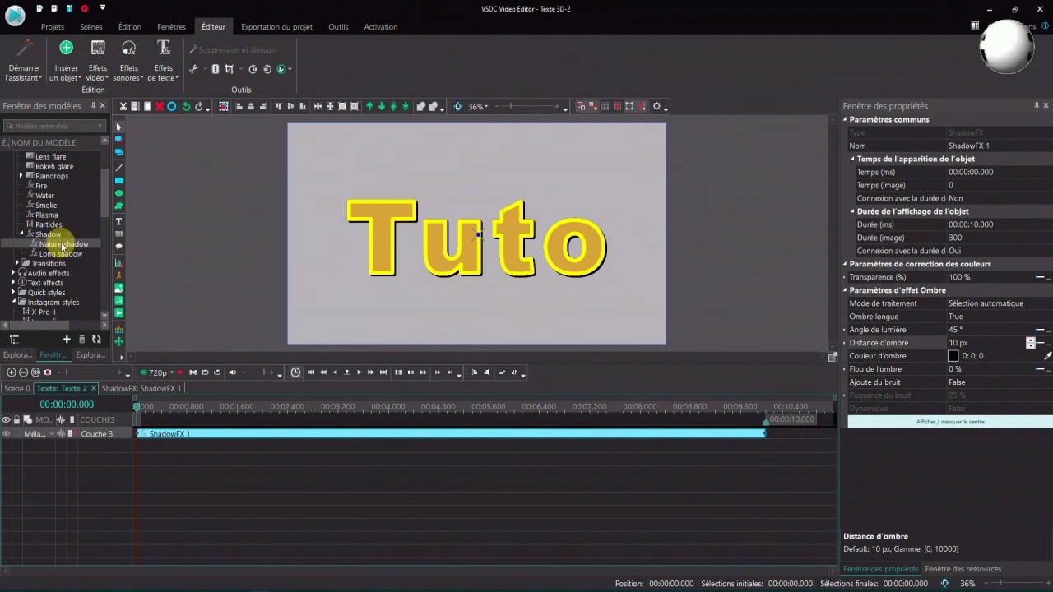
click(88, 356)
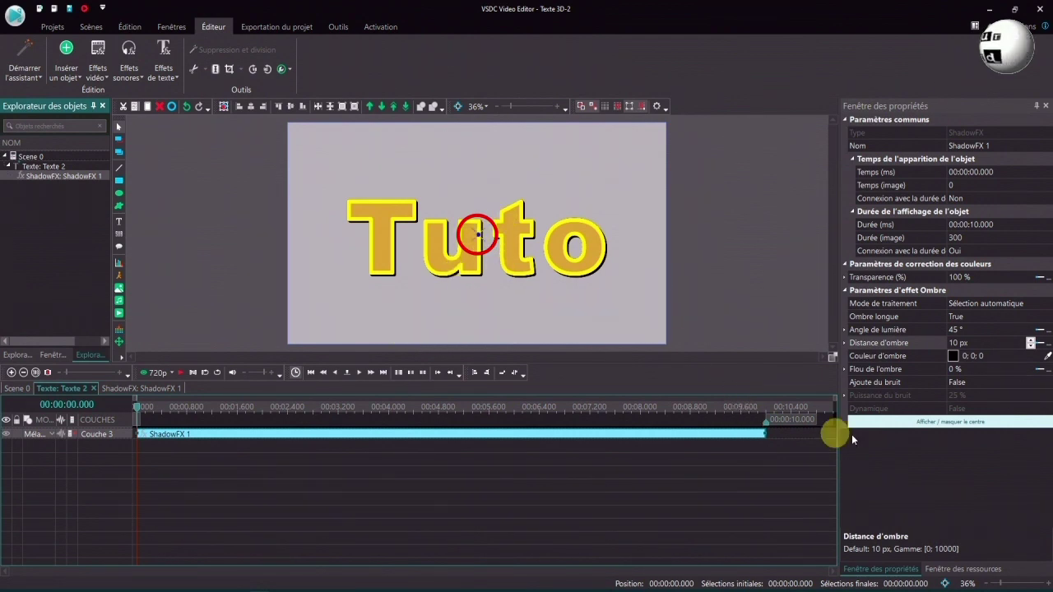
click(952, 425)
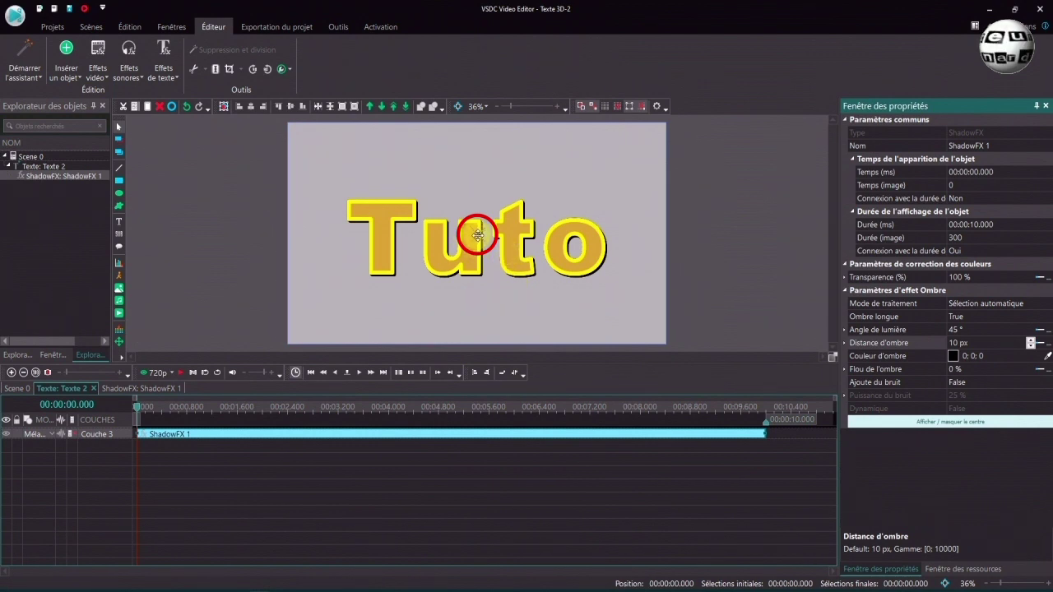
mouse_move(478, 236)
mouse_down()
mouse_move(468, 216)
mouse_move(396, 261)
mouse_move(403, 305)
mouse_move(477, 332)
mouse_move(595, 261)
mouse_move(530, 225)
mouse_move(393, 219)
mouse_move(411, 277)
mouse_move(472, 277)
mouse_move(475, 244)
mouse_move(534, 297)
mouse_move(503, 287)
mouse_move(504, 237)
mouse_up()
drag(490, 215, 451, 222)
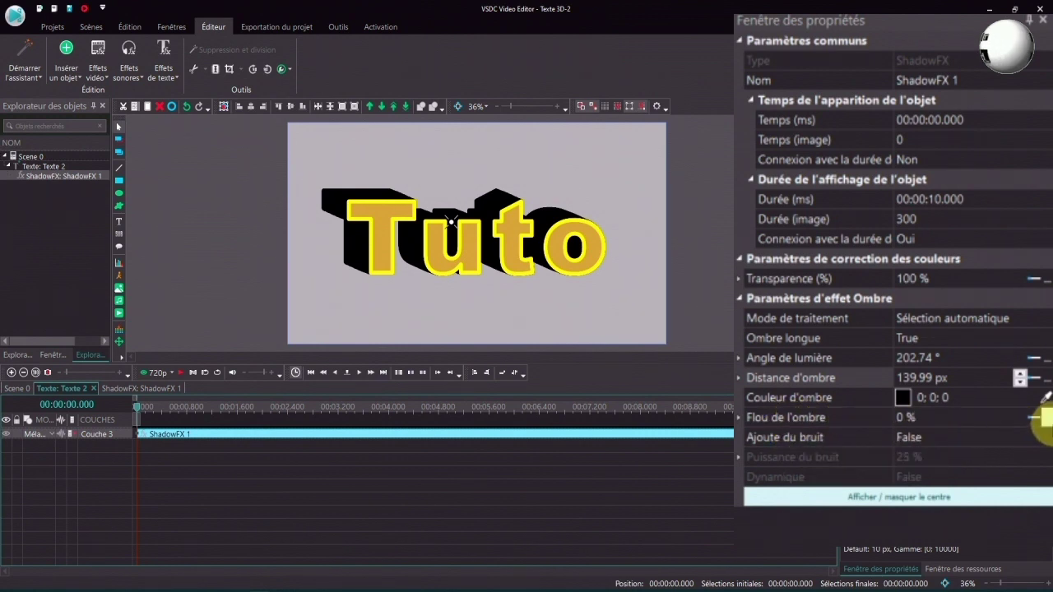
Step: Try adjusting the shadow blur in its value graph, and try the shadow's noise option before turning it off again
click(1037, 418)
mouse_move(543, 567)
mouse_down()
mouse_move(548, 461)
mouse_move(539, 563)
mouse_up()
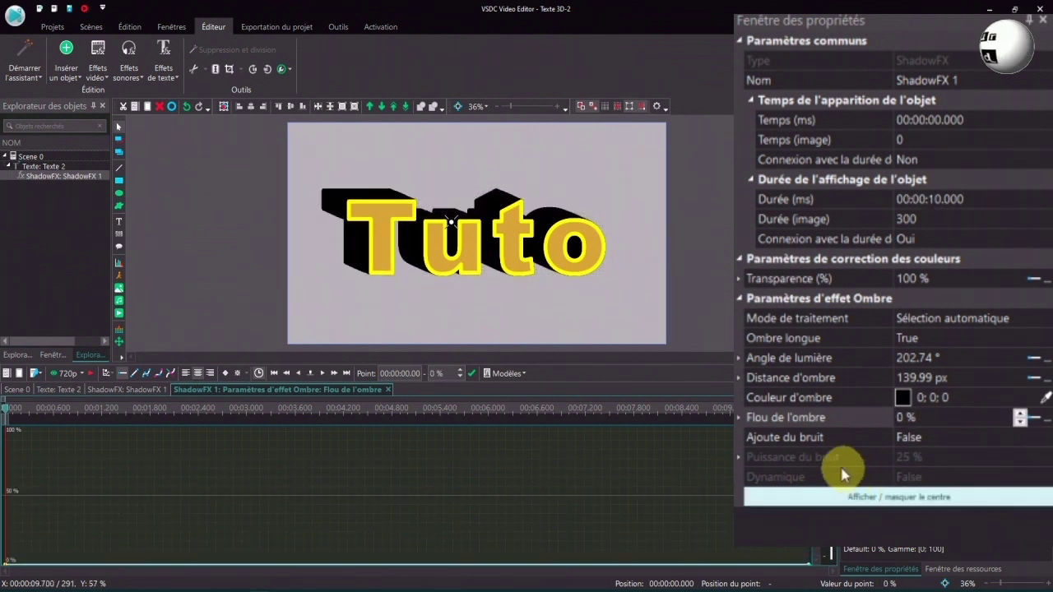
click(1043, 443)
click(1045, 441)
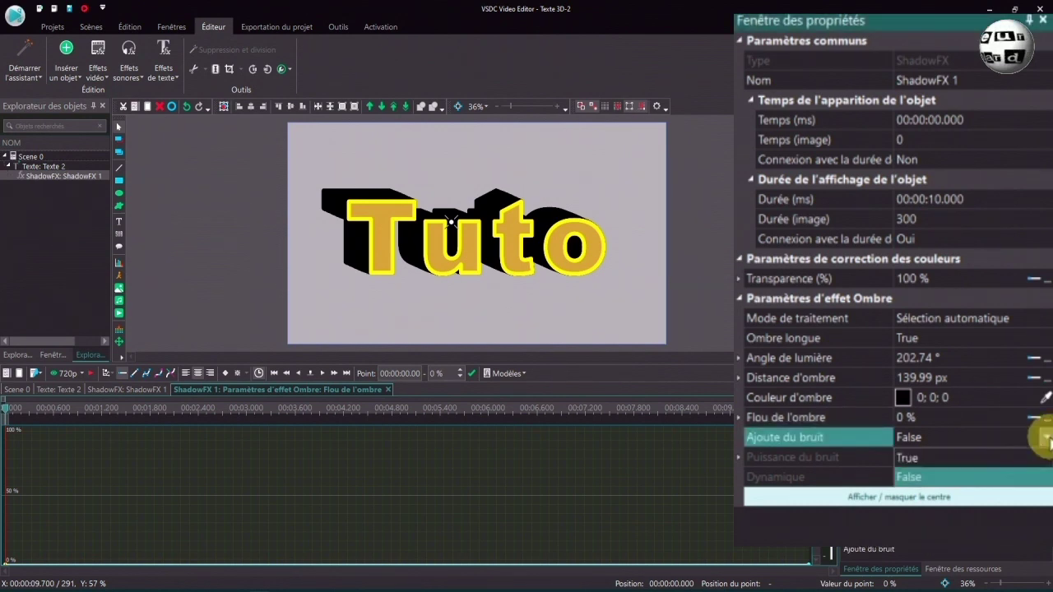
click(912, 463)
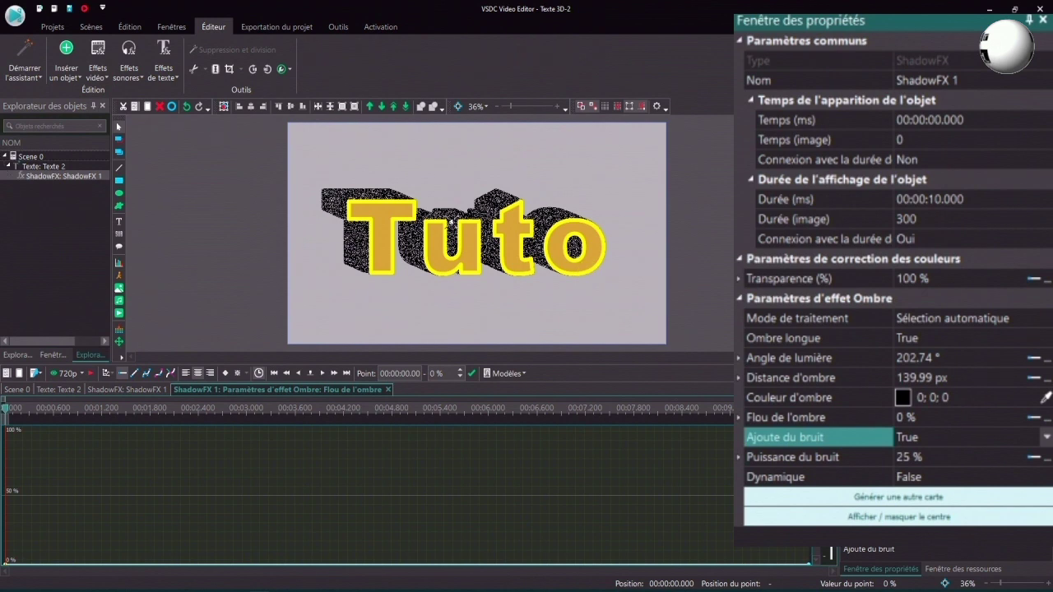
click(1043, 437)
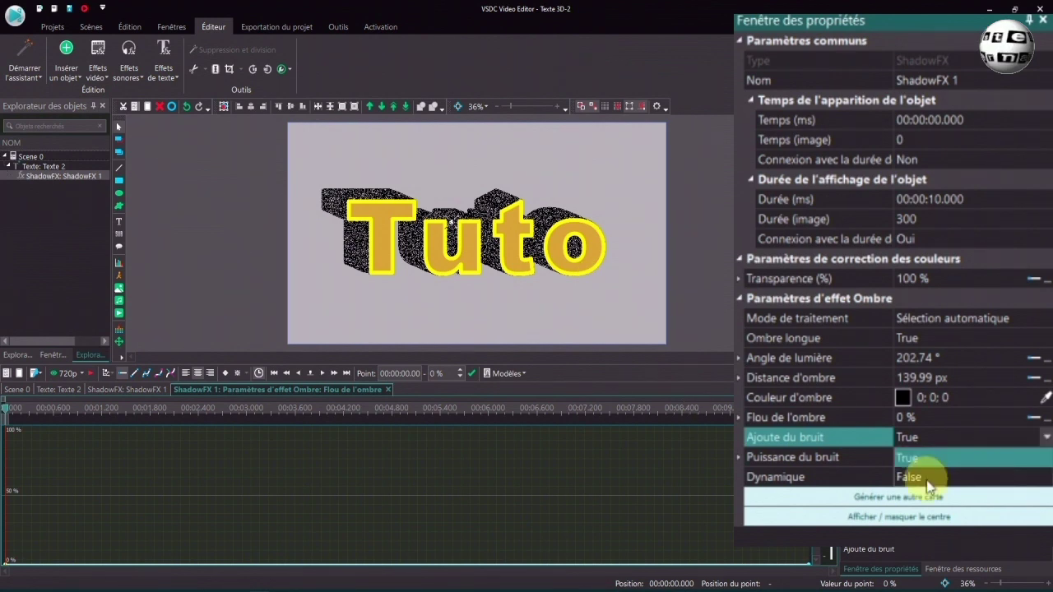
click(927, 479)
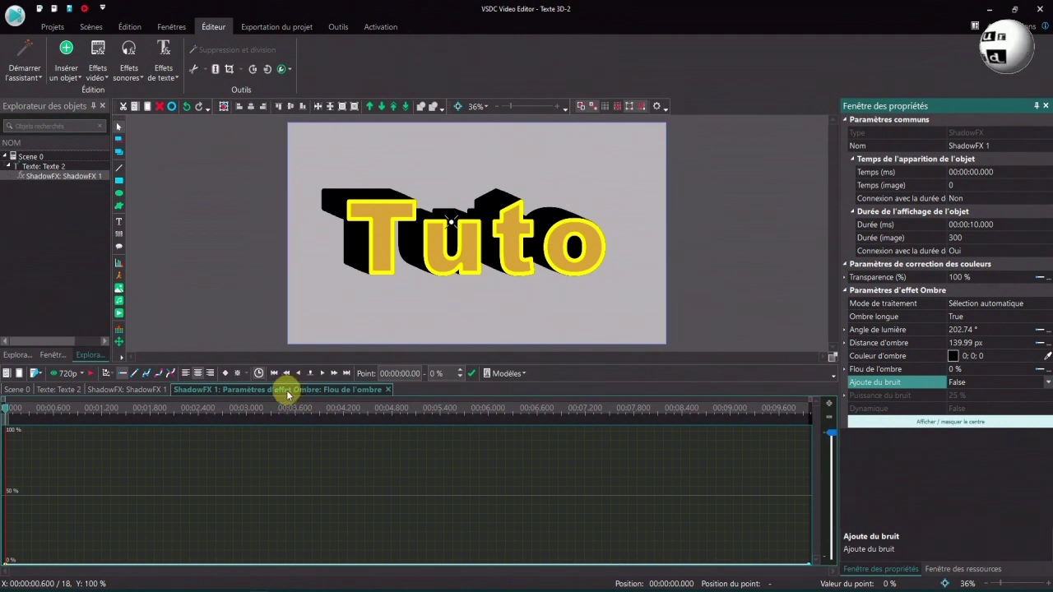
Step: Return to the scene and reduce the fill opacity of the whole "Tuto" text to 18%
click(18, 389)
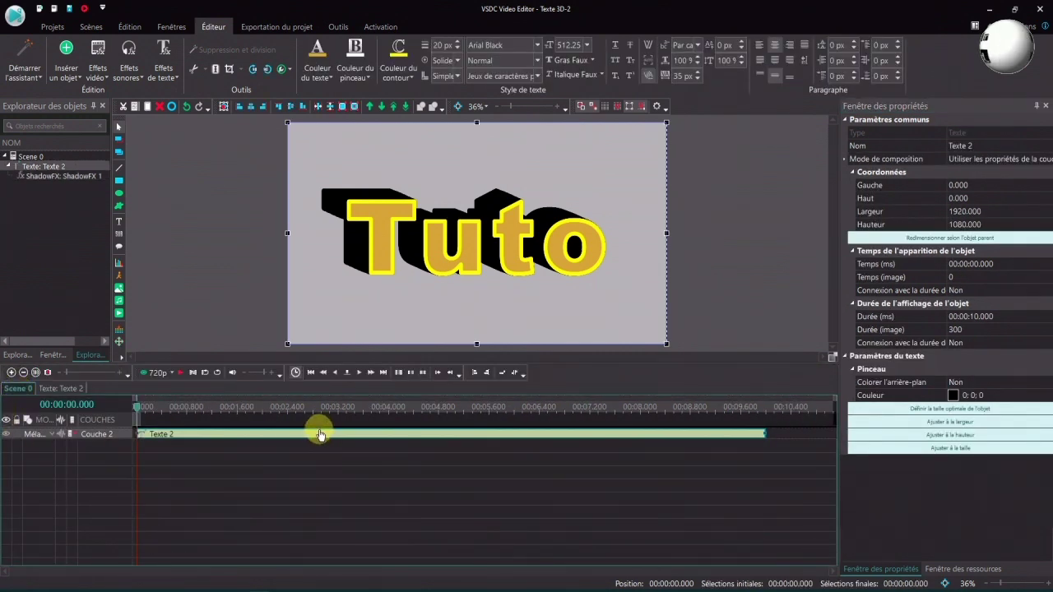
double_click(568, 247)
drag(607, 232, 347, 237)
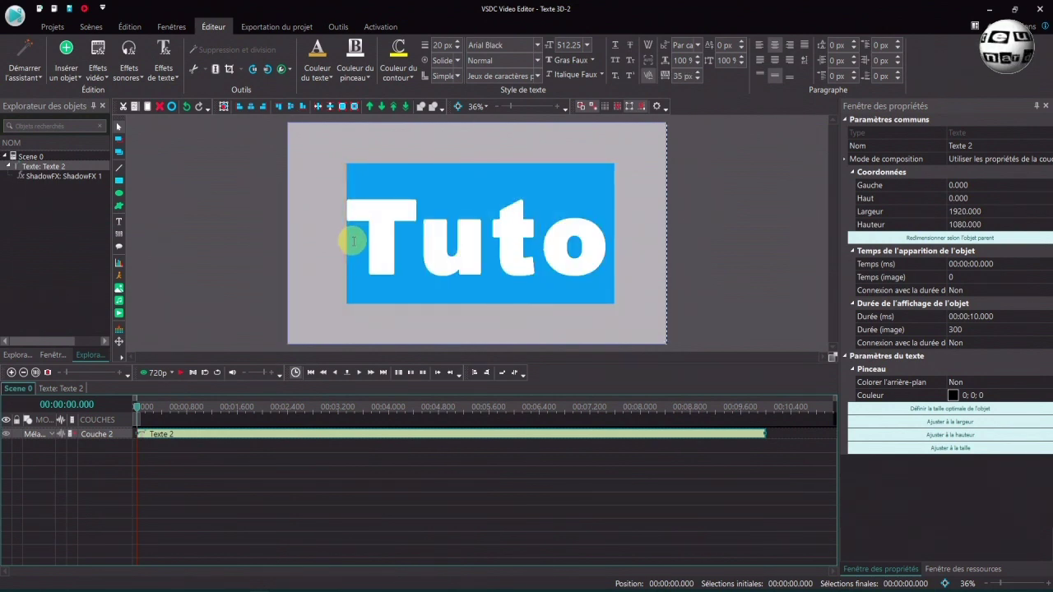
click(329, 79)
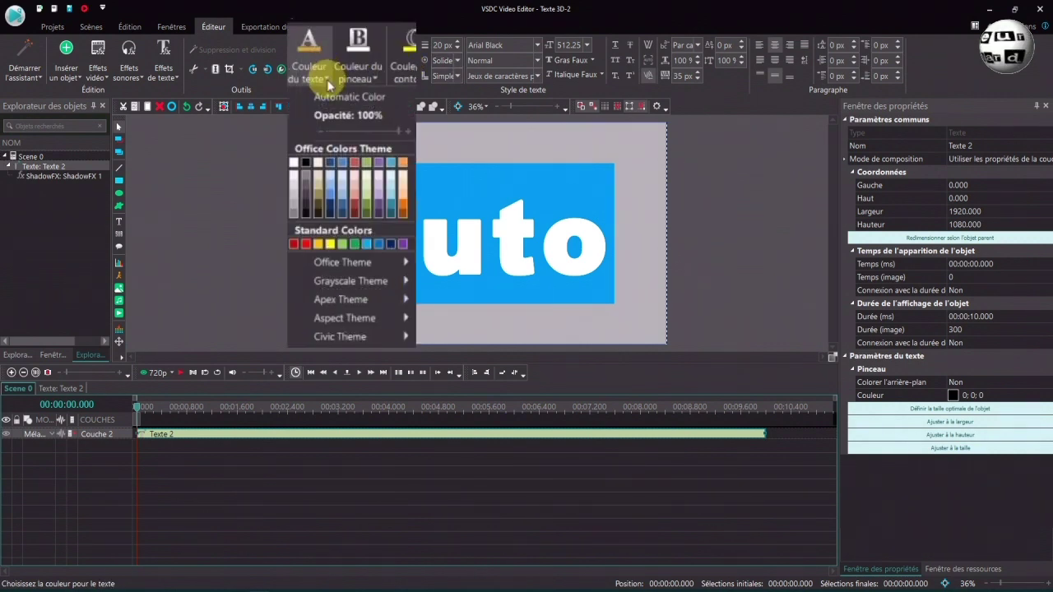
drag(396, 131, 346, 129)
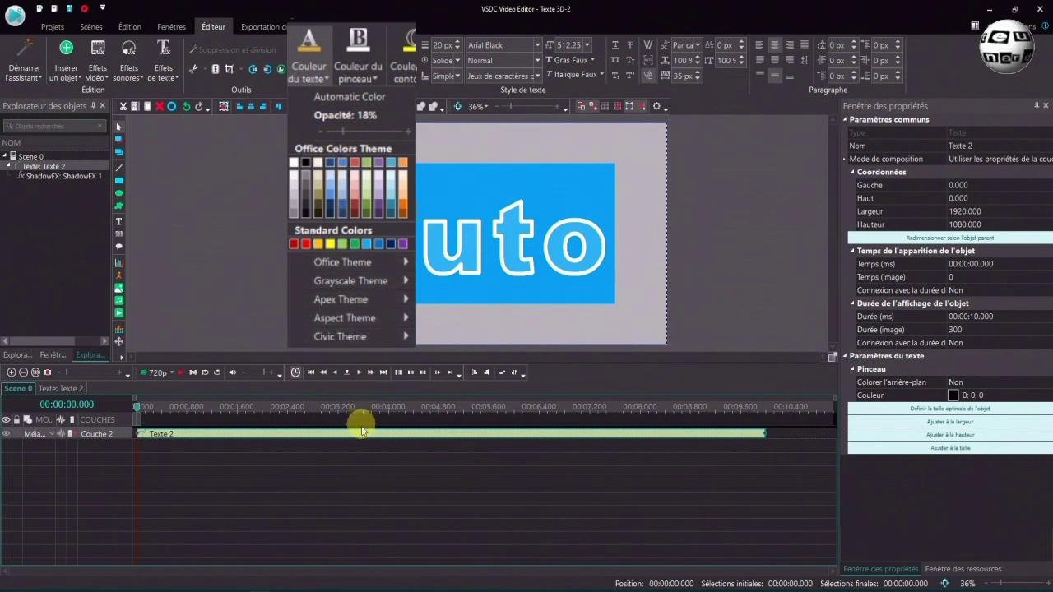
click(361, 465)
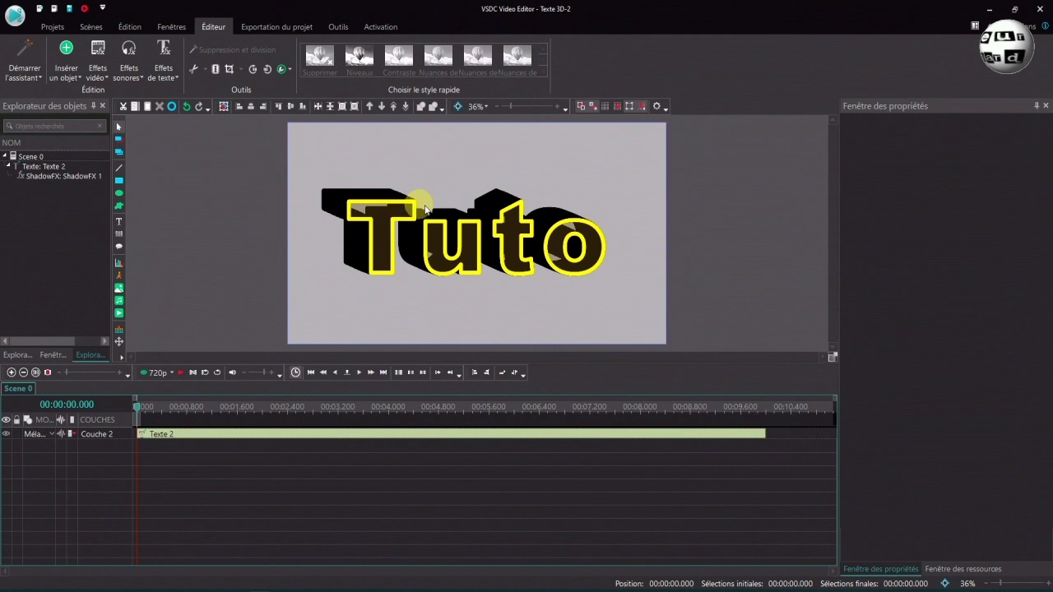
Step: Shorten the text's long shadow by moving the ShadowFX centre closer to the middle of the text
double_click(385, 250)
click(338, 434)
mouse_move(451, 222)
mouse_down()
mouse_move(491, 219)
mouse_move(465, 230)
mouse_up()
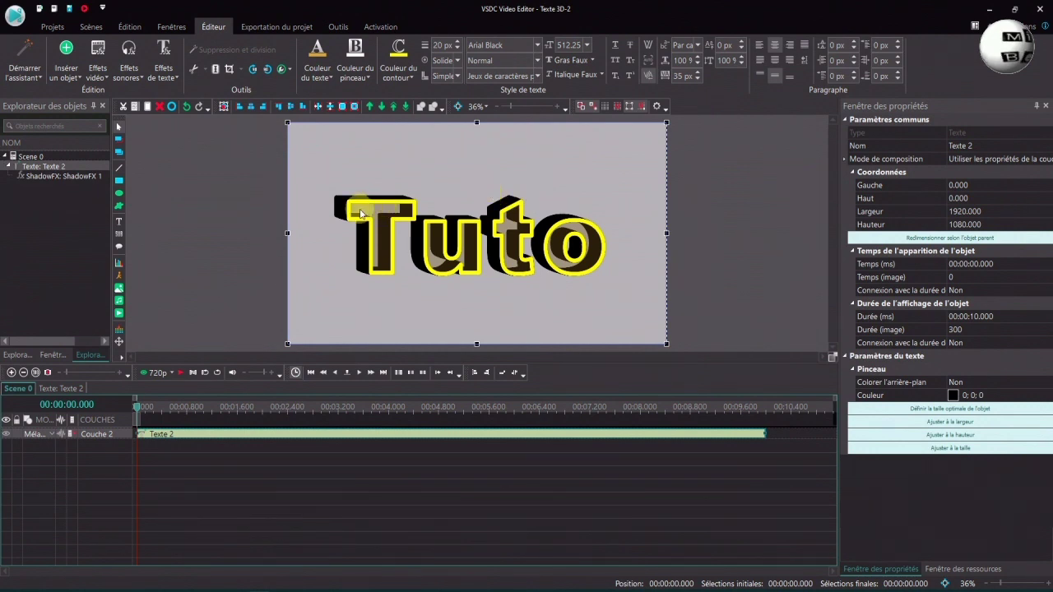
Step: Lower the background opacity level of project Texte 3D-2 to 2
click(17, 355)
click(40, 122)
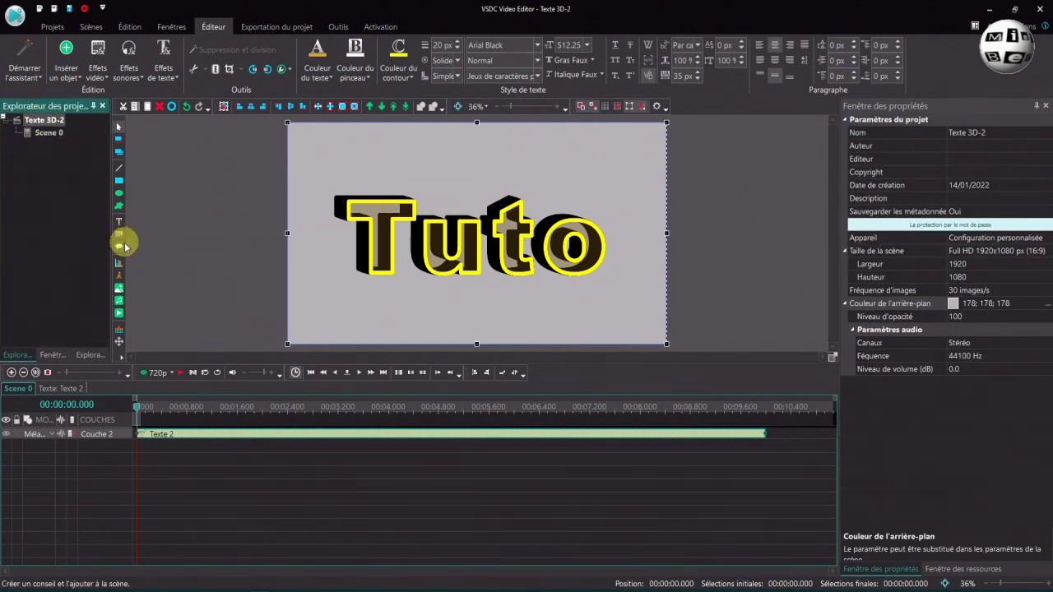
click(1041, 320)
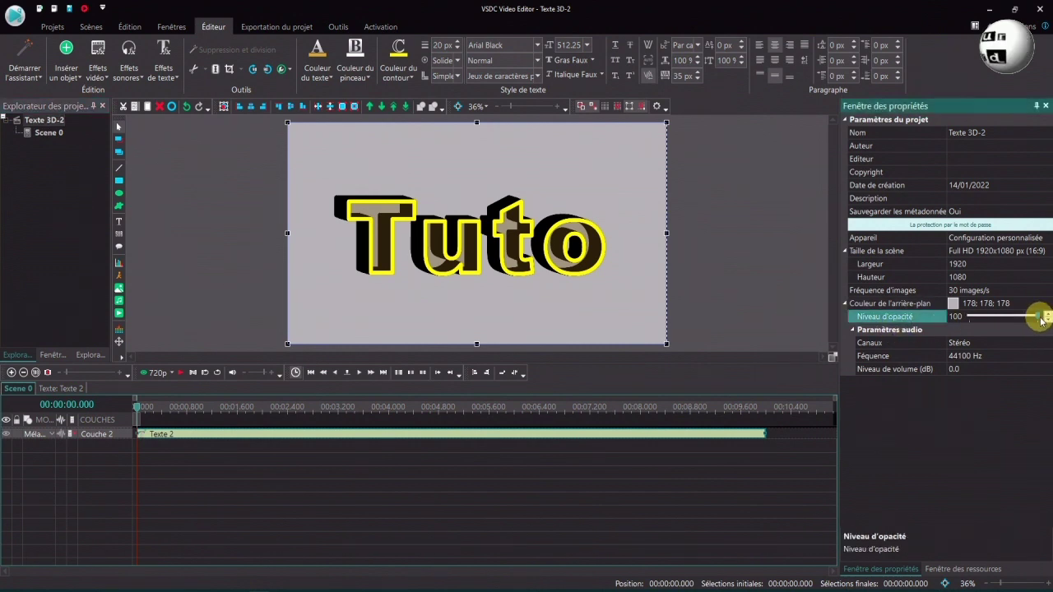
drag(1038, 321, 972, 326)
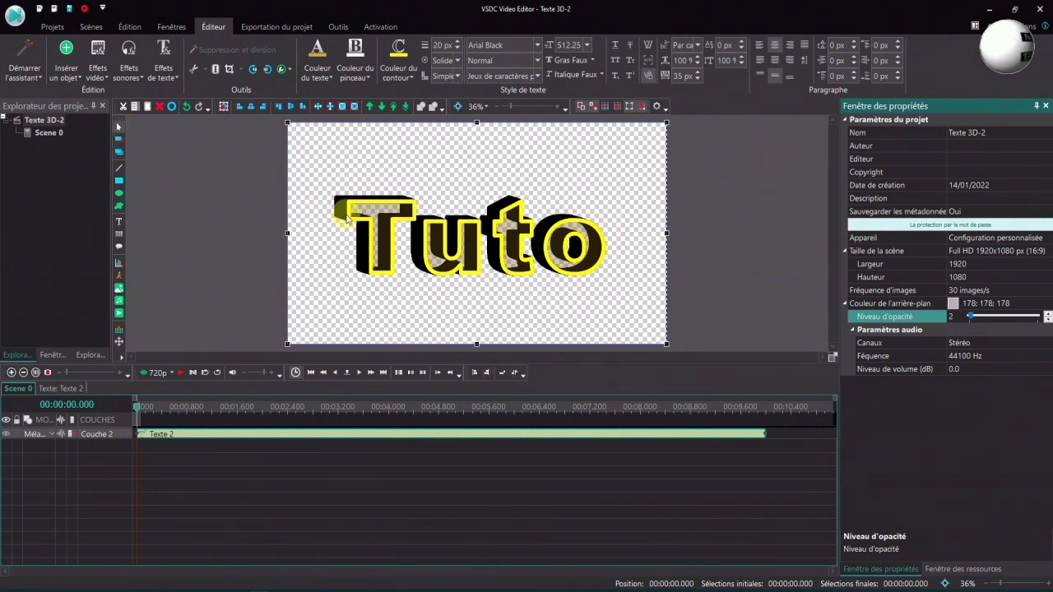
Step: Try a Rotation effect on the "Tuto" text for the full parent duration, with the rotation angle set to 349°
click(94, 69)
mouse_move(165, 136)
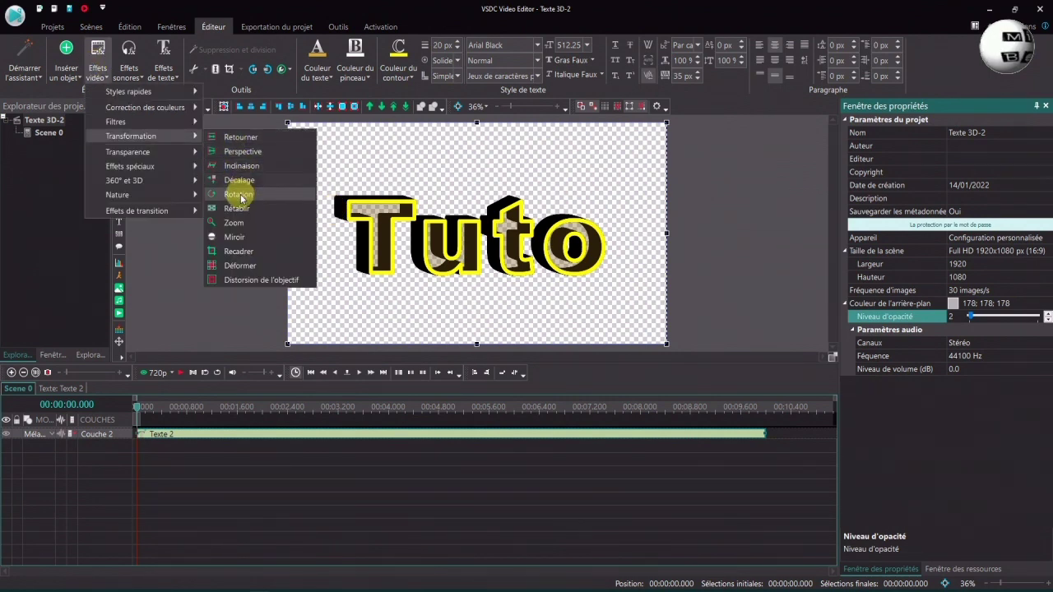
click(238, 195)
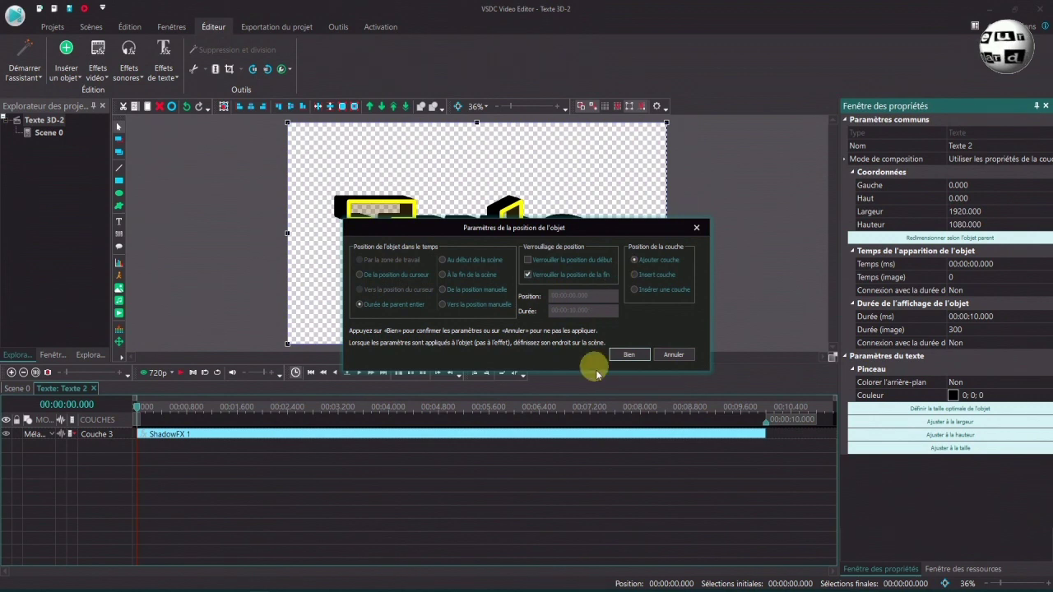
click(628, 354)
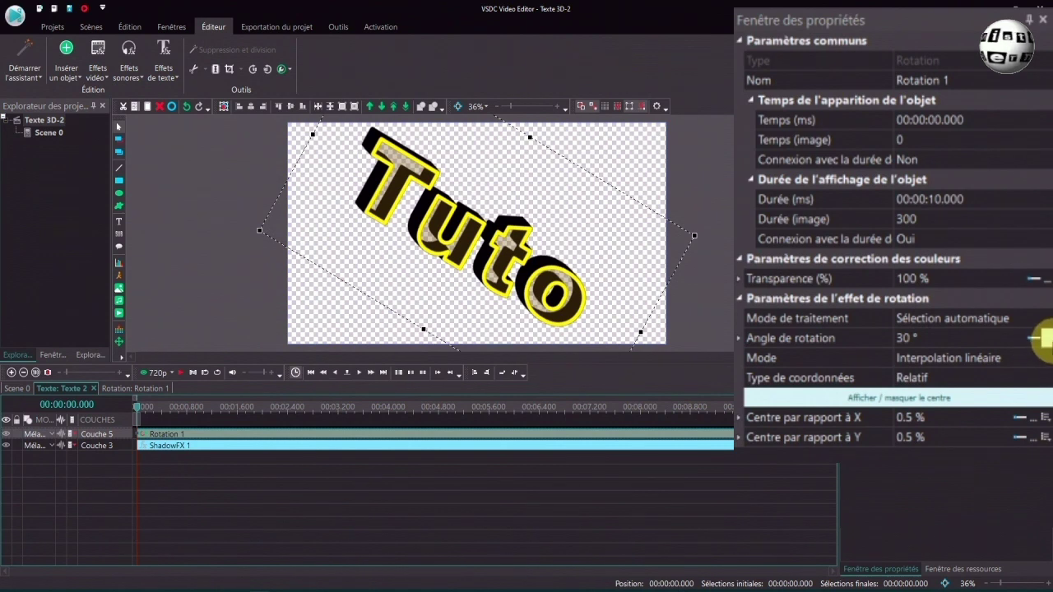
drag(1022, 337, 1022, 341)
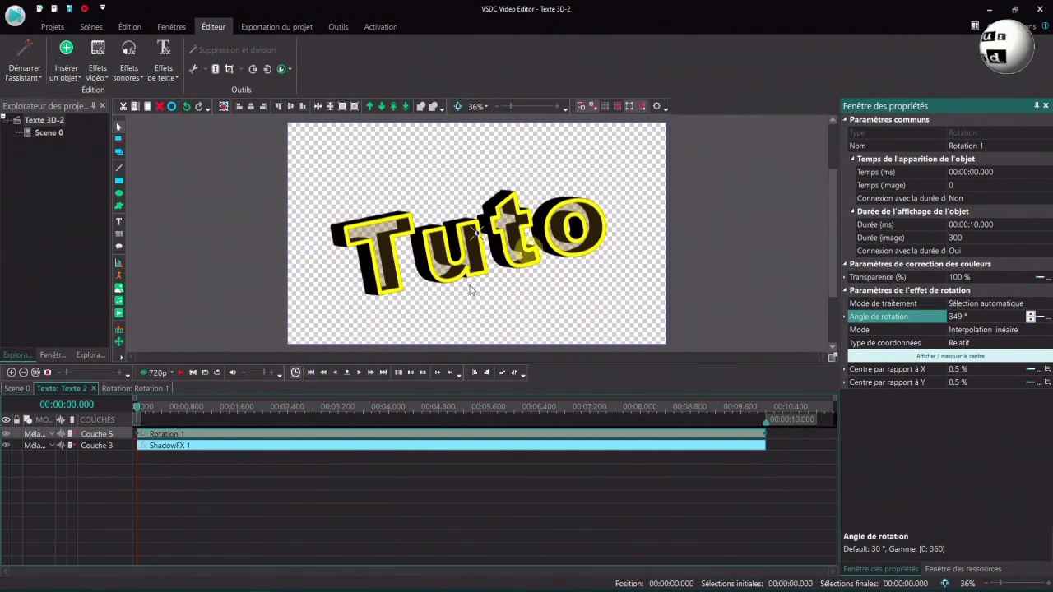
Step: Delete the Rotation effect from the text and return to Scene 0 with nothing selected
click(198, 434)
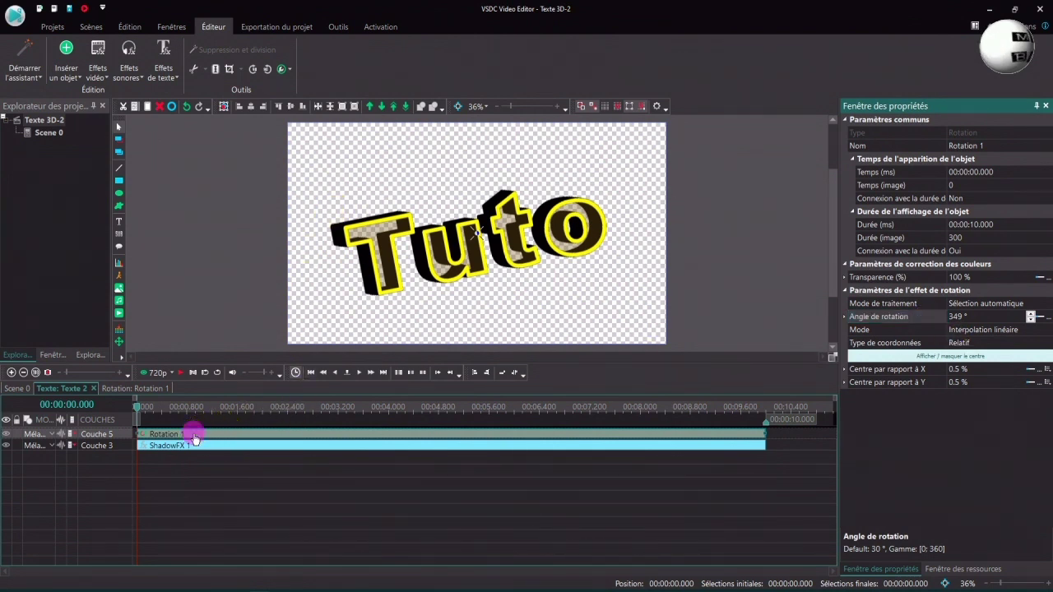
click(163, 112)
click(96, 70)
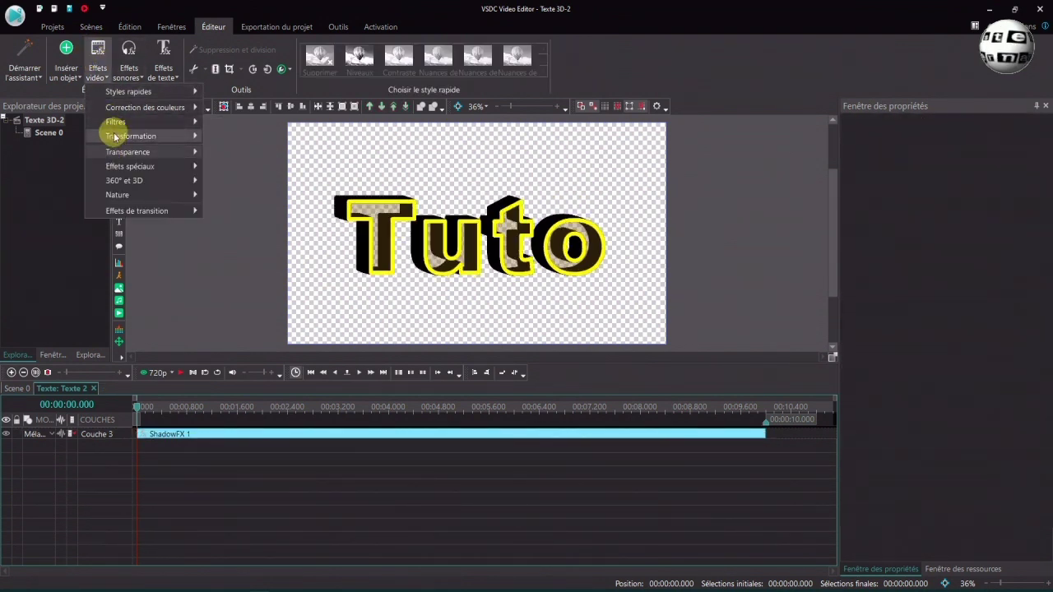
mouse_move(116, 138)
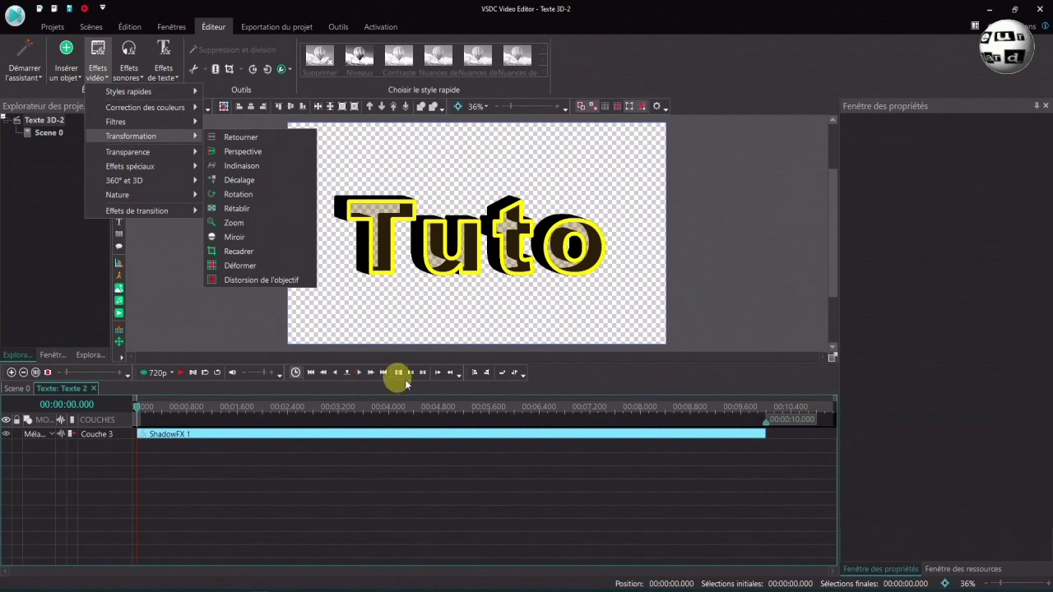
click(13, 388)
click(419, 499)
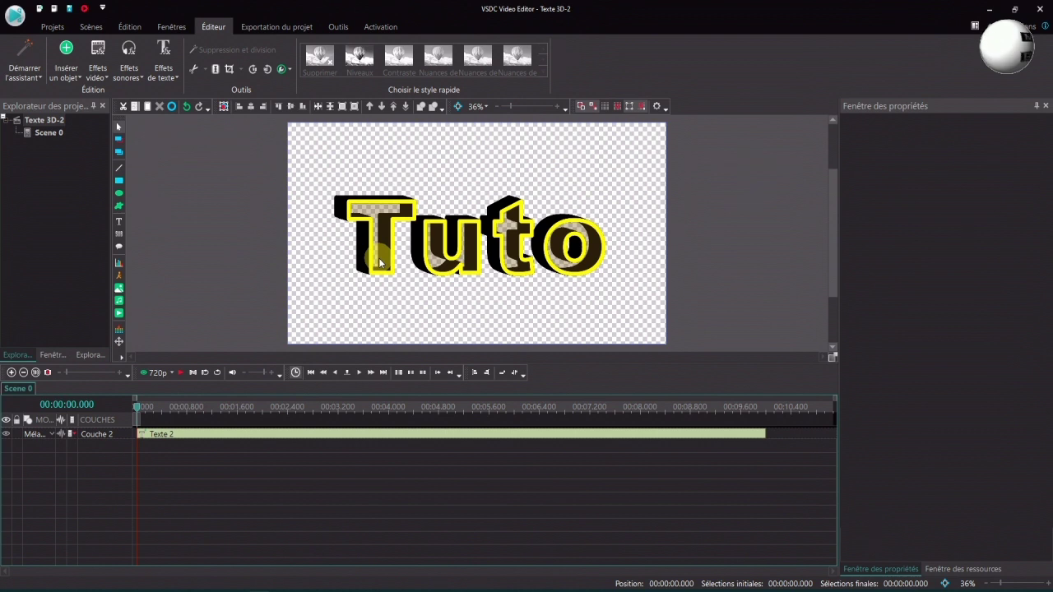
Step: Take a snapshot of the scene showing the "Tuto" title at the start of the timeline
click(469, 206)
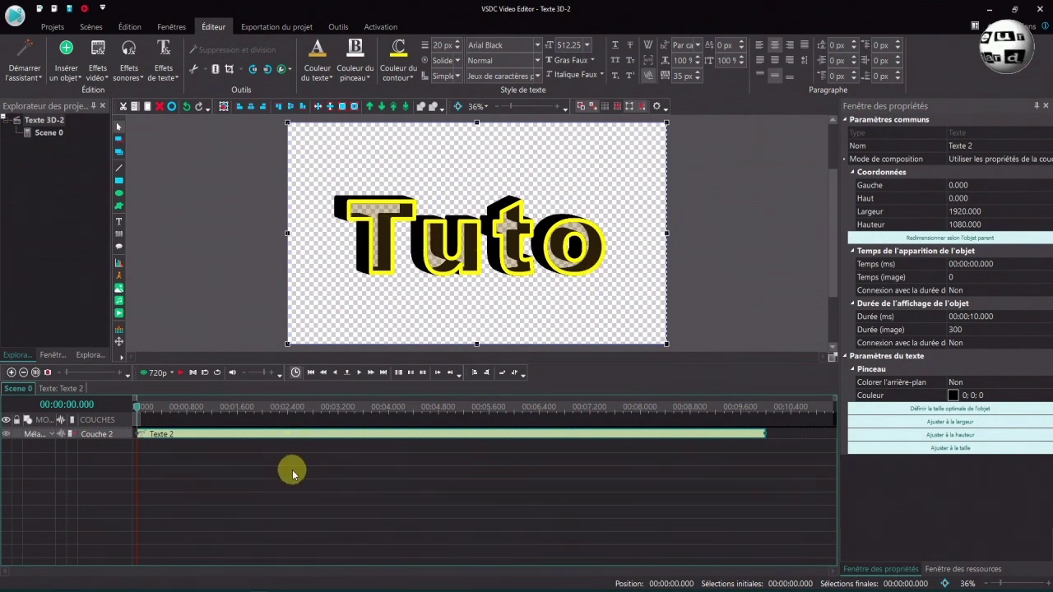
click(322, 471)
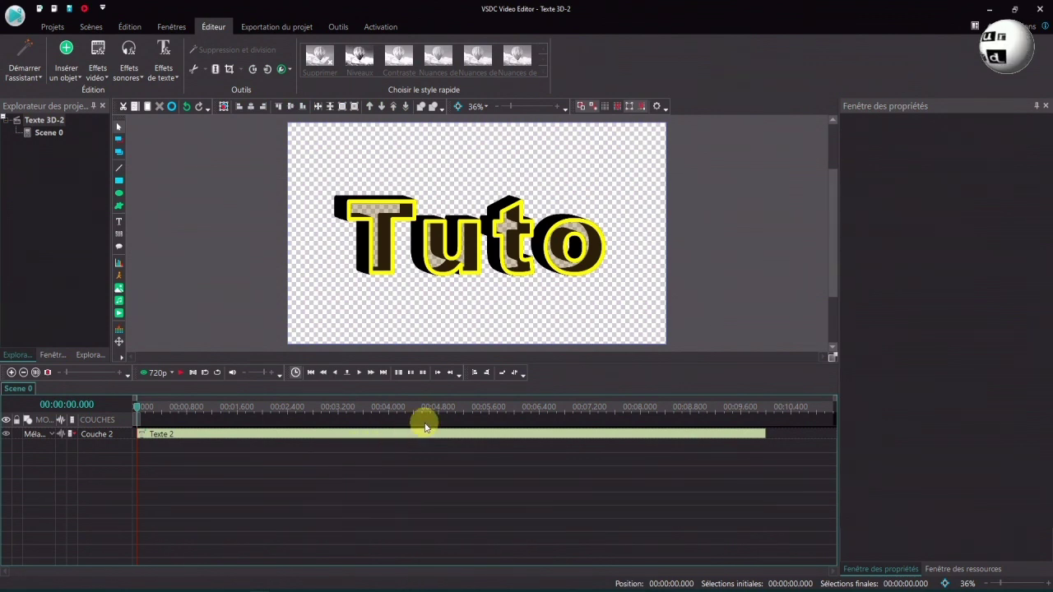
click(291, 74)
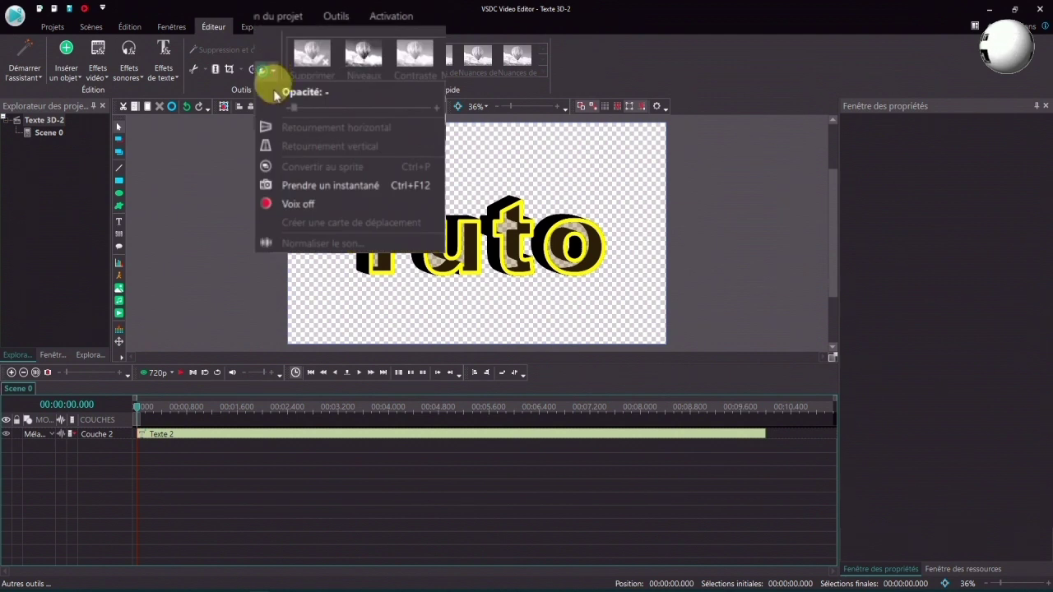
click(296, 189)
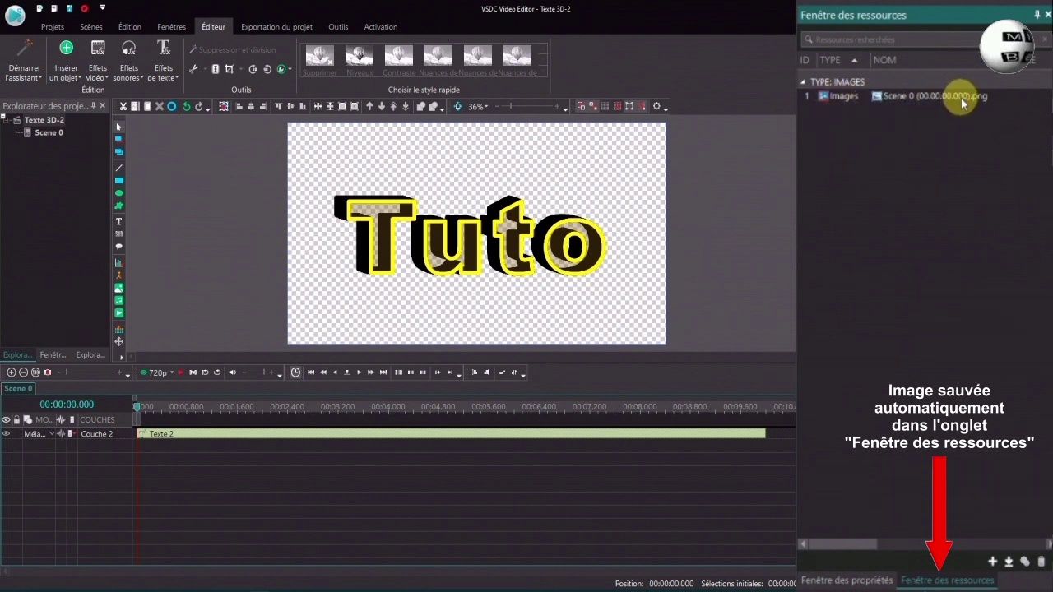
Step: Export the snapshot from the project resources to the 4-Tutos folder as "Texte 3d-Ombre.png"
right_click(912, 101)
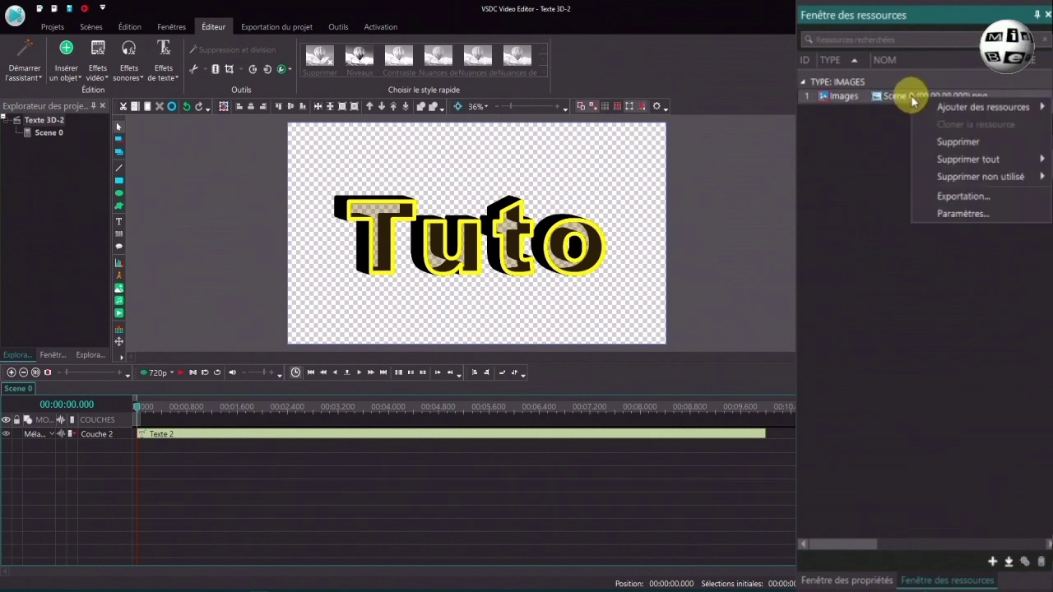
click(946, 196)
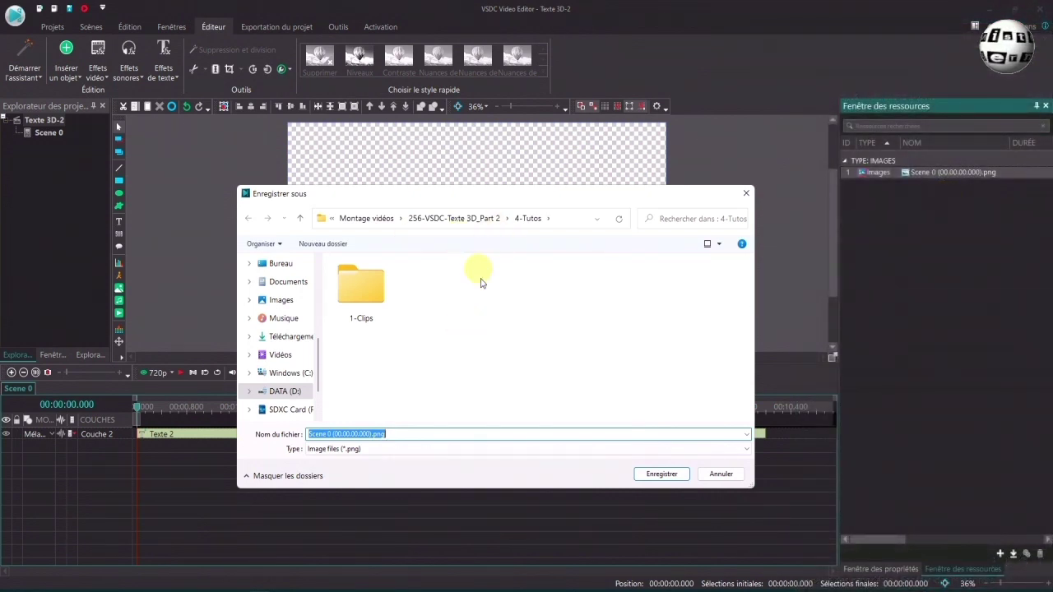
drag(309, 435, 372, 435)
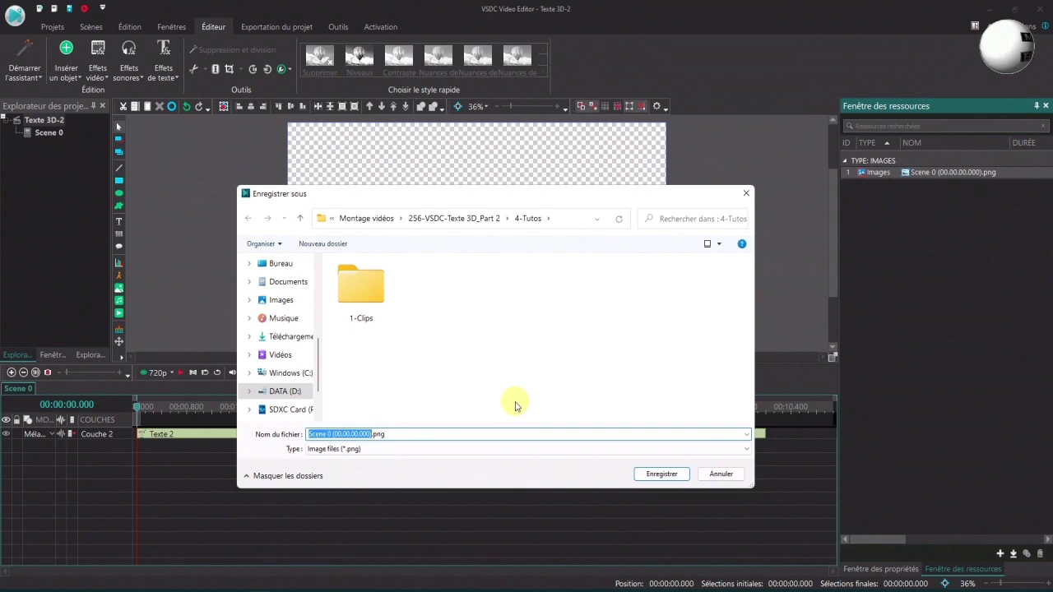
text(Texte )
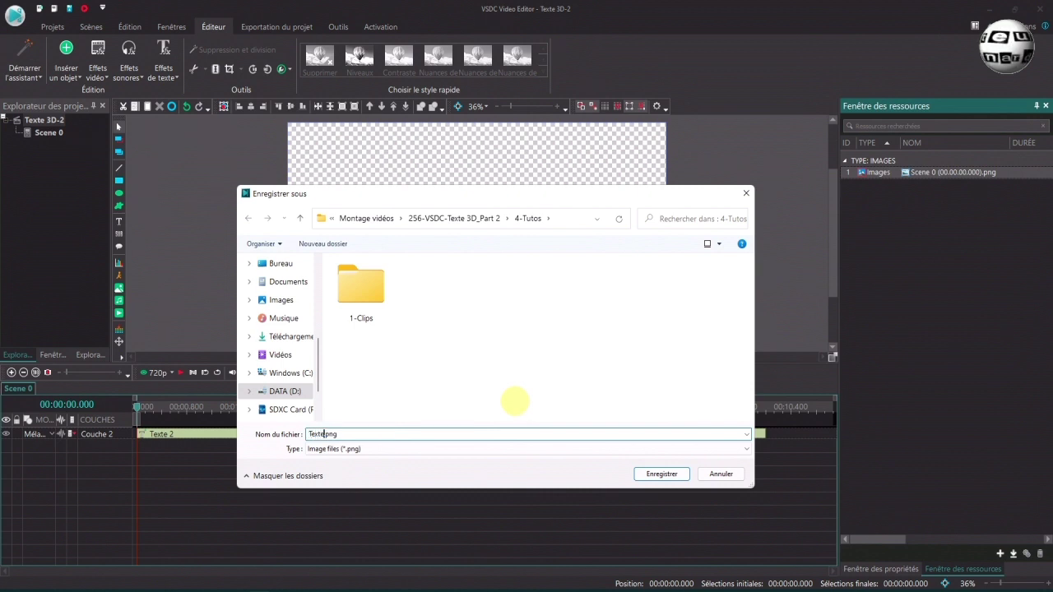
text(3d)
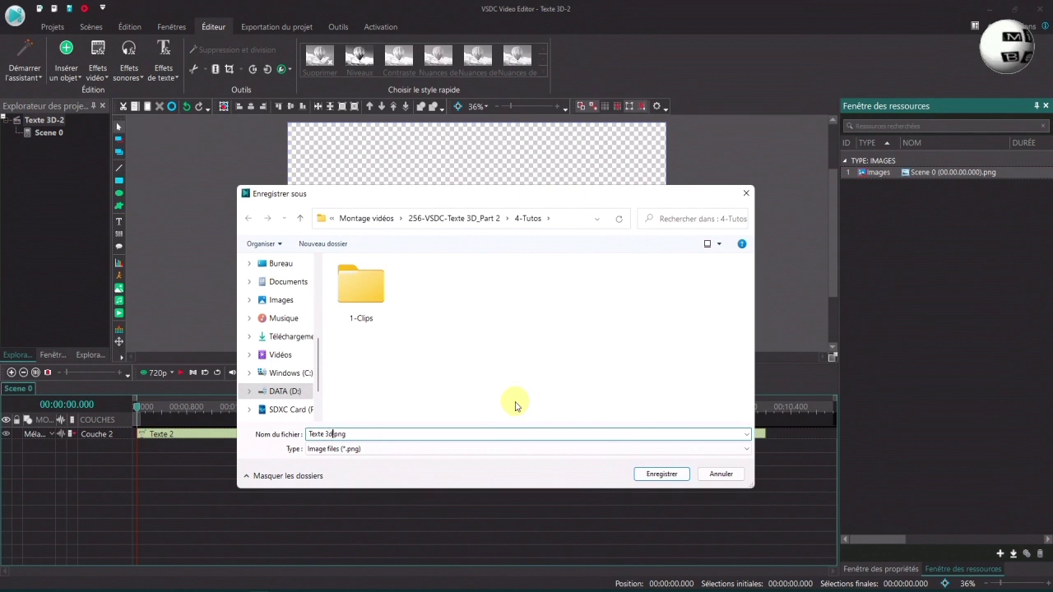
text(-Om)
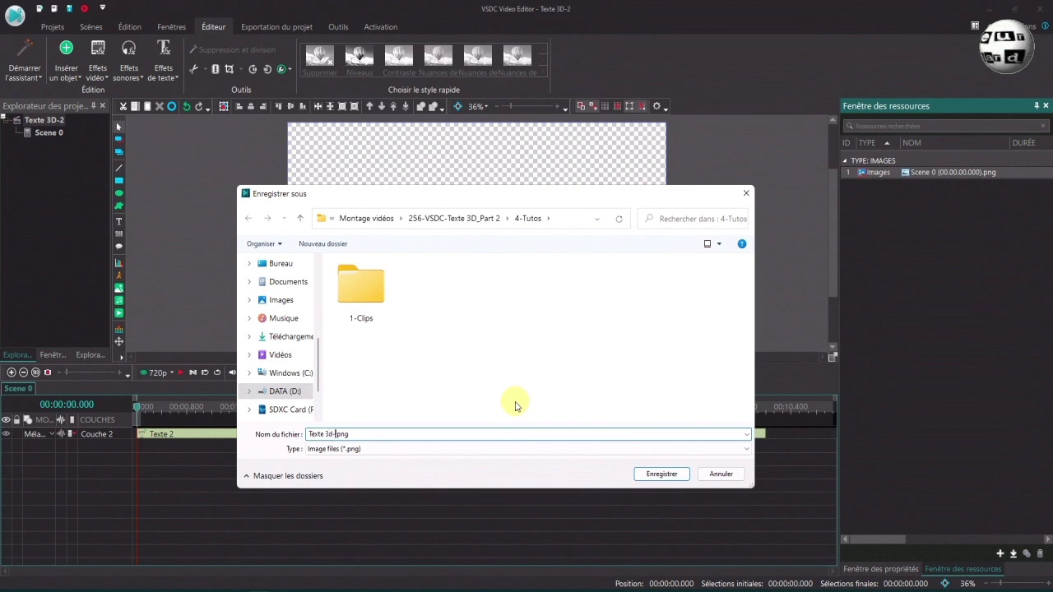
text(bre)
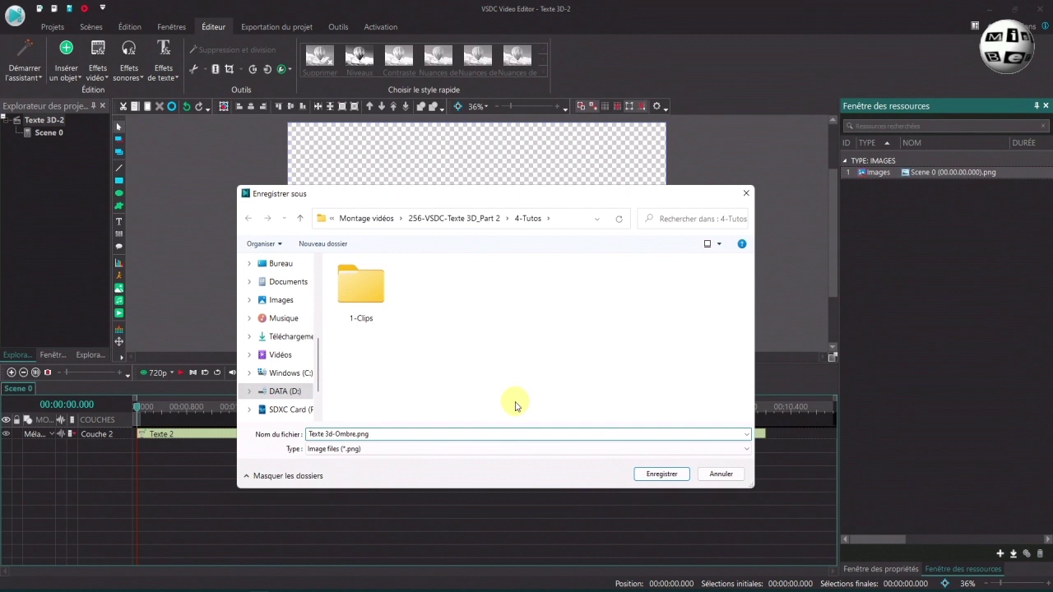
key(Return)
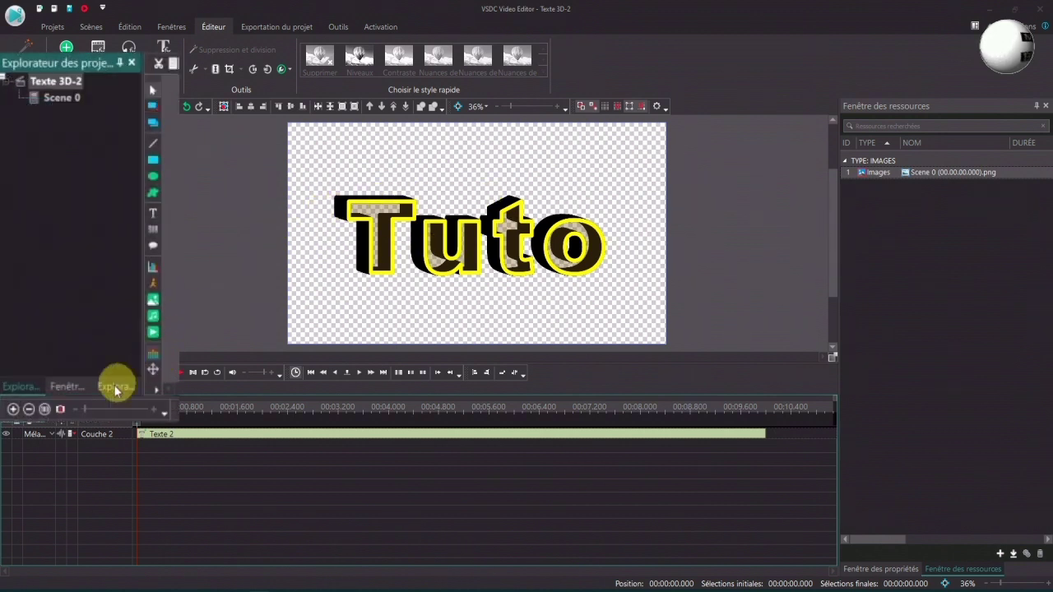
Step: Save the 3D text object as a reusable template named "Tuto"
click(64, 386)
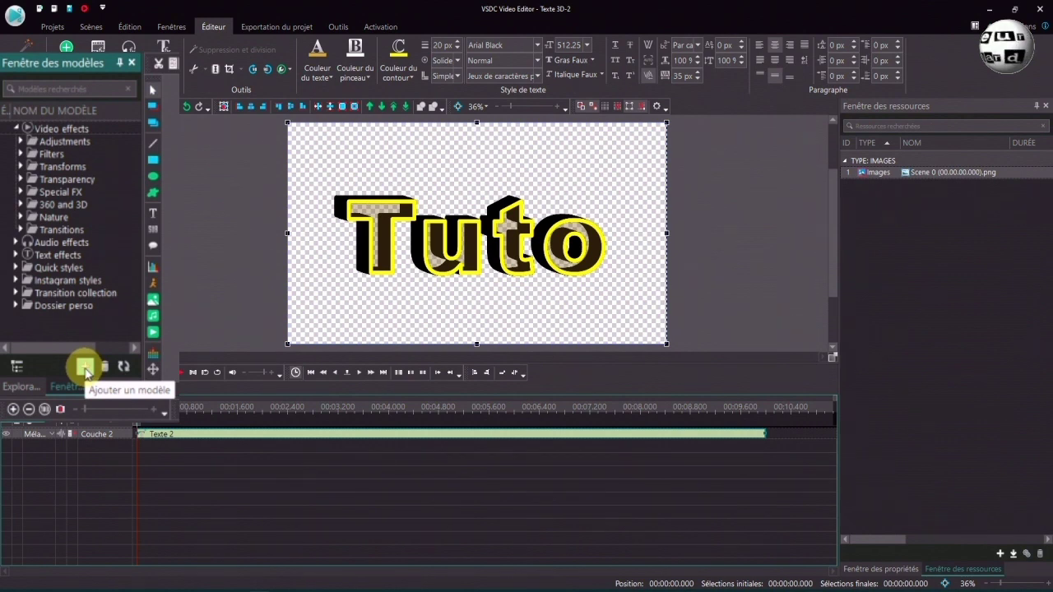
click(84, 369)
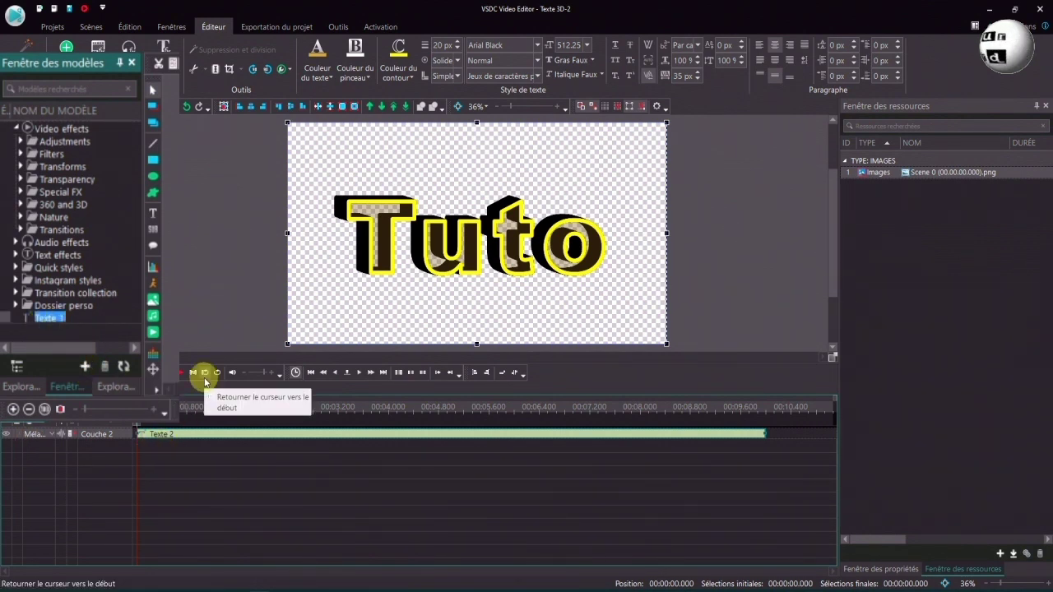
text(Tut)
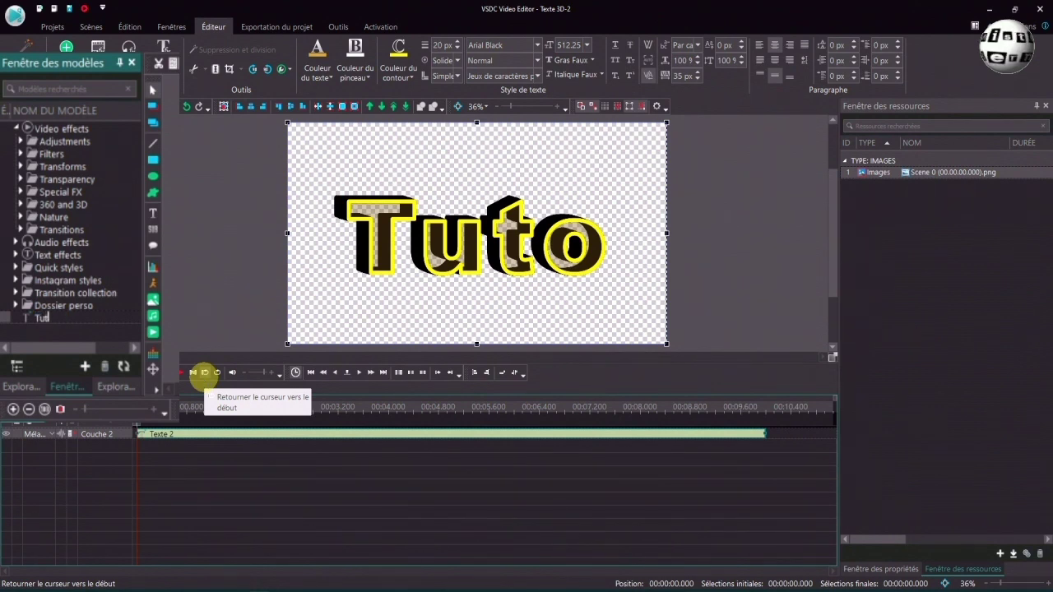
text(o)
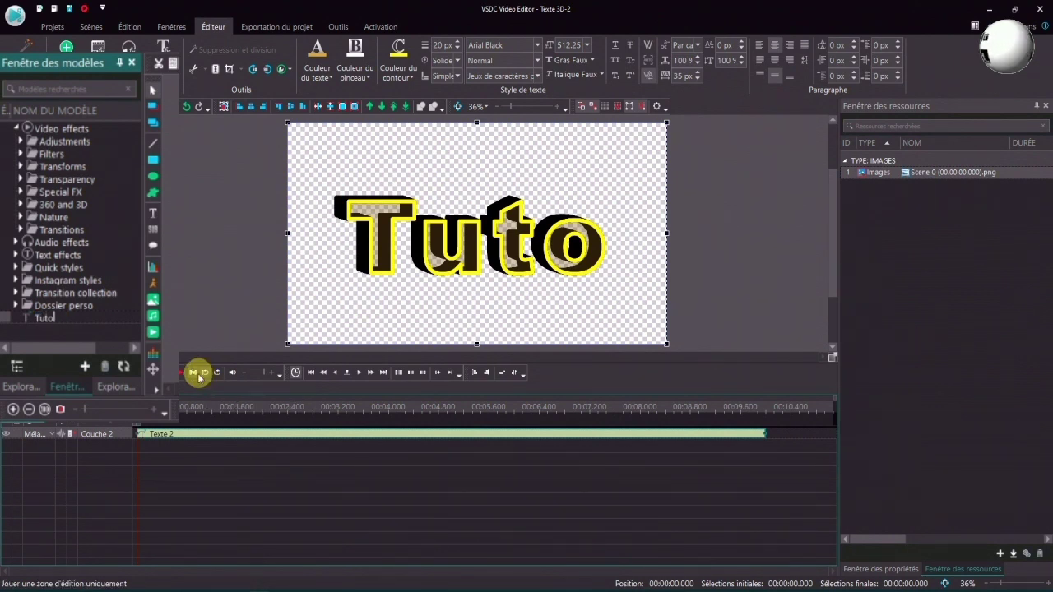
key(Return)
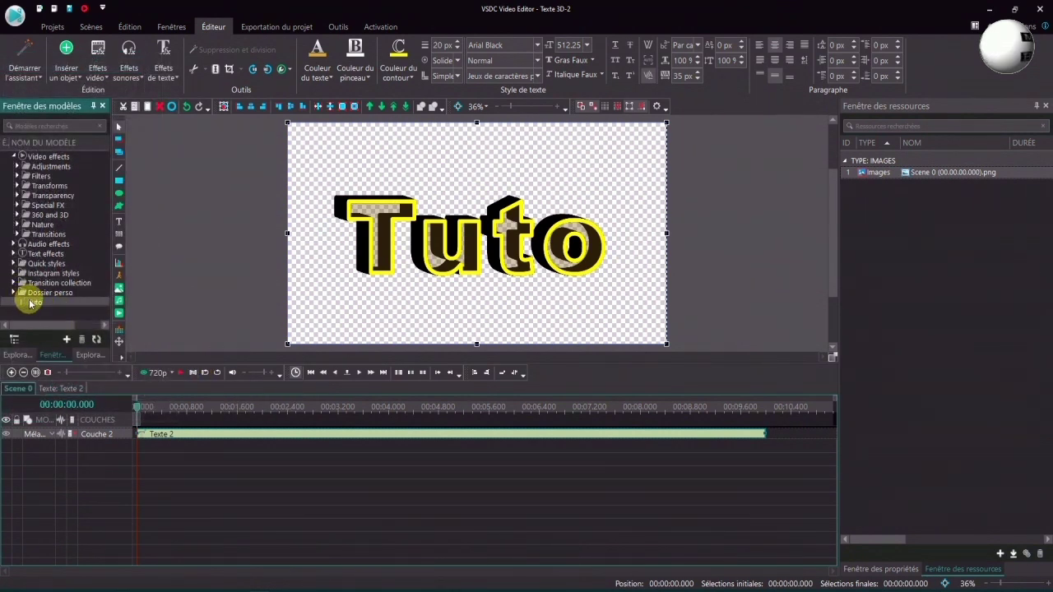
Step: Create an empty Full HD project at 30 fps and place the saved "Tuto" template at the start of its timeline
click(52, 26)
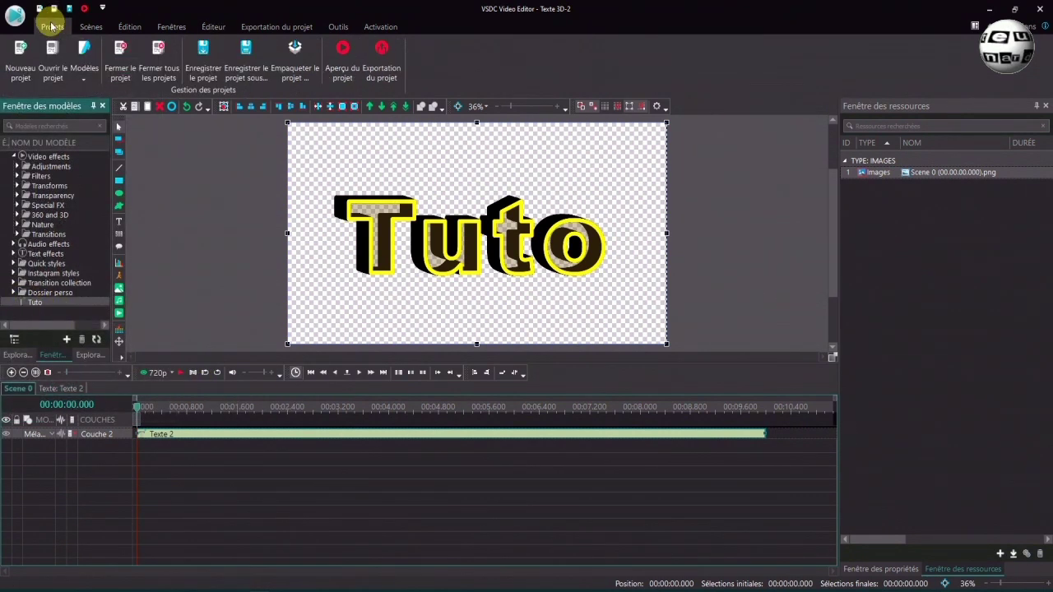
click(20, 50)
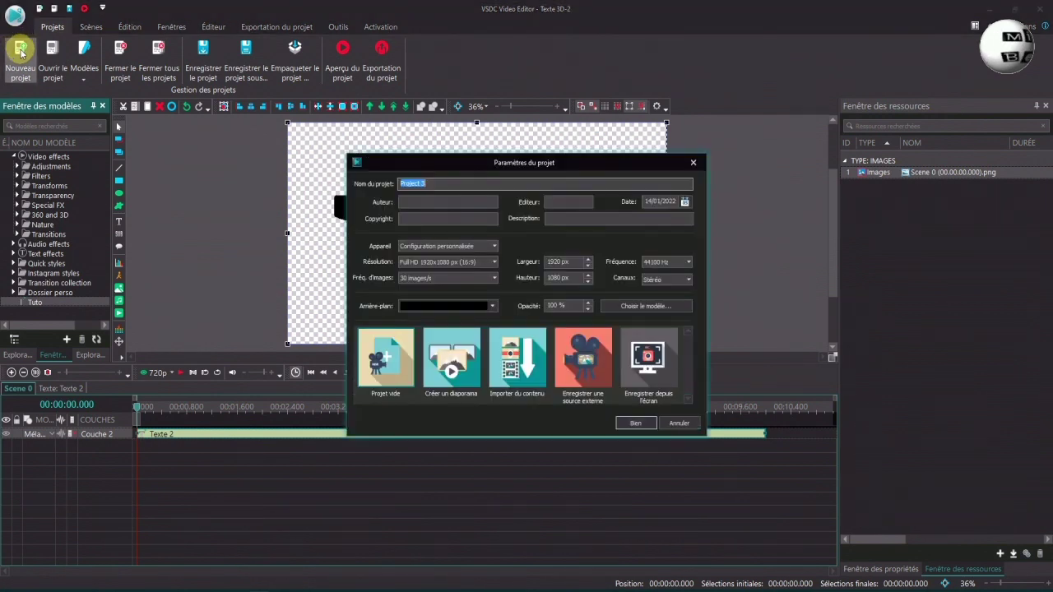
click(639, 424)
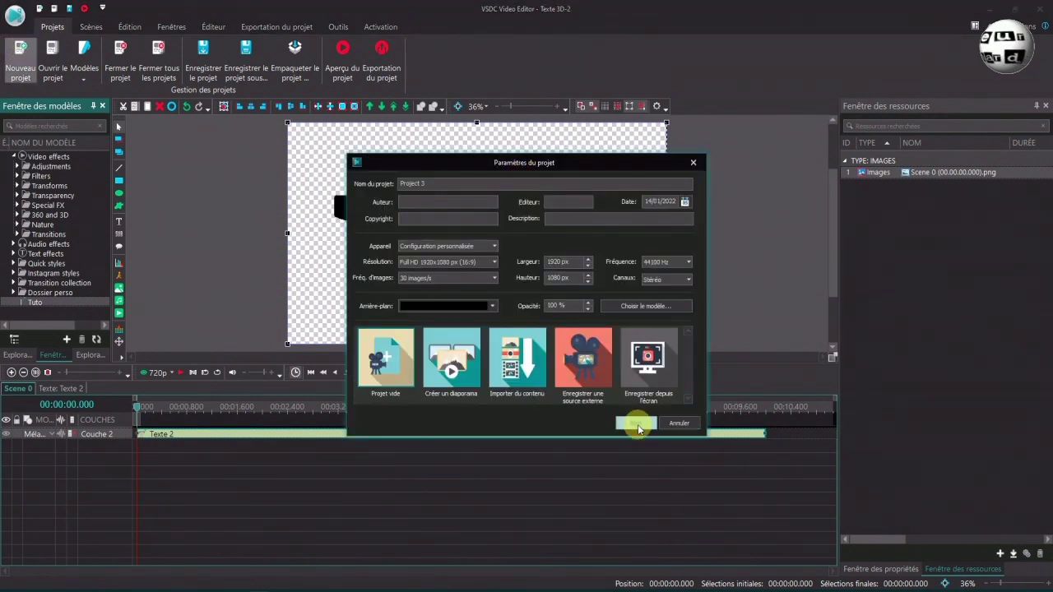
click(33, 304)
drag(33, 307, 161, 441)
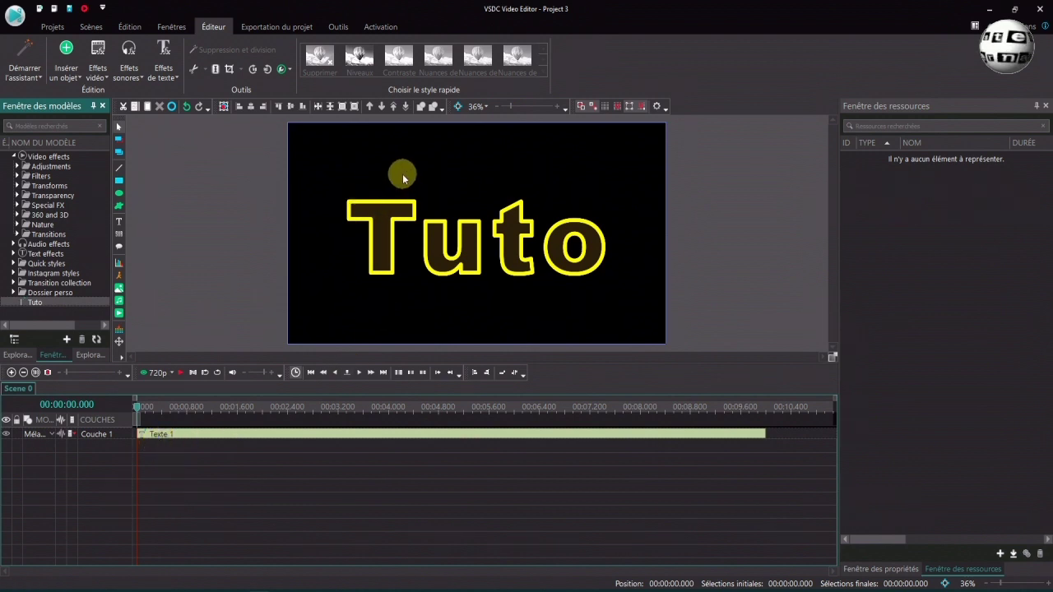
Step: Set the background opacity level of Project 3 to 0
click(20, 356)
click(41, 145)
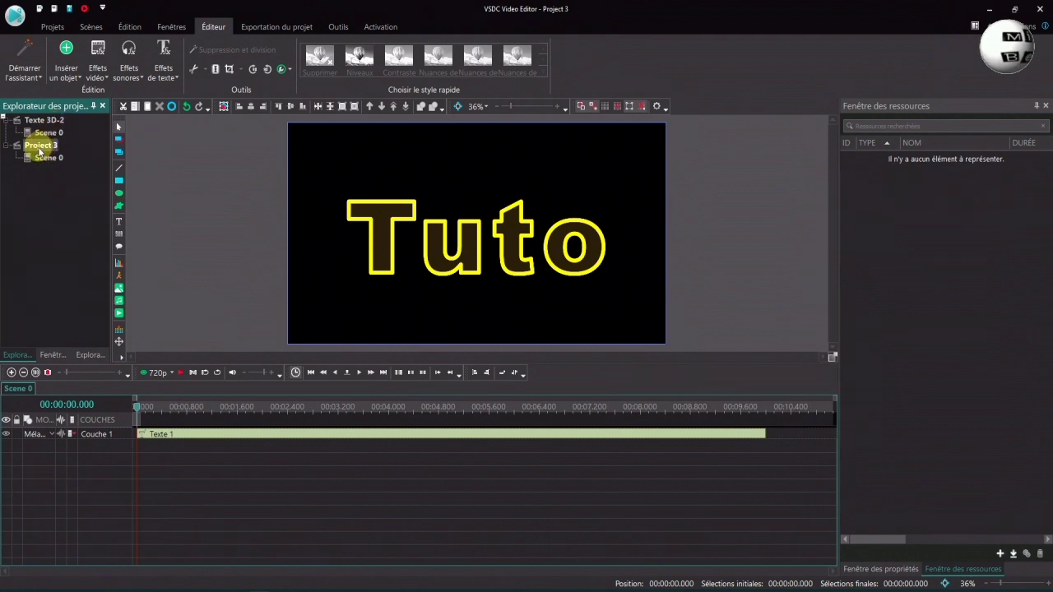
double_click(39, 145)
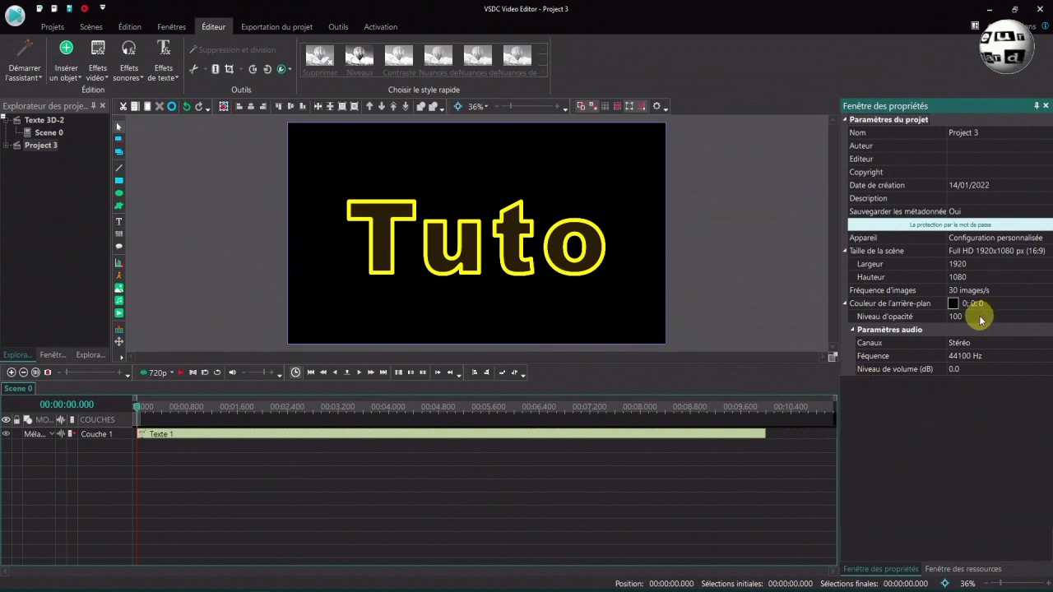
click(1042, 320)
drag(1039, 318, 961, 322)
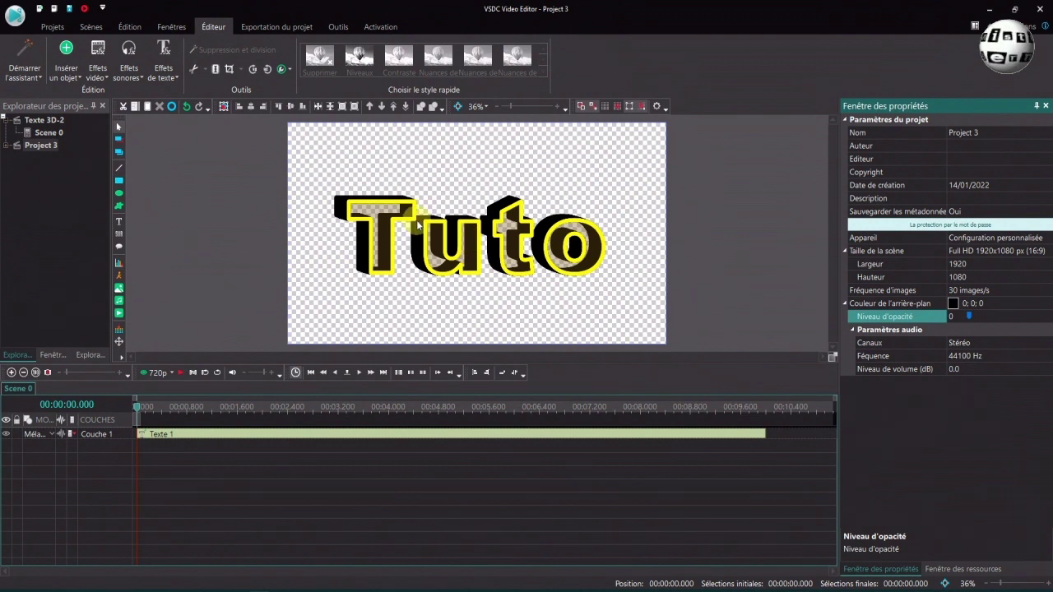
Step: In the Texte 3D-2 project, insert the image P1030679.JPG from the 1-Clips folder at the cursor position on a new layer
click(36, 122)
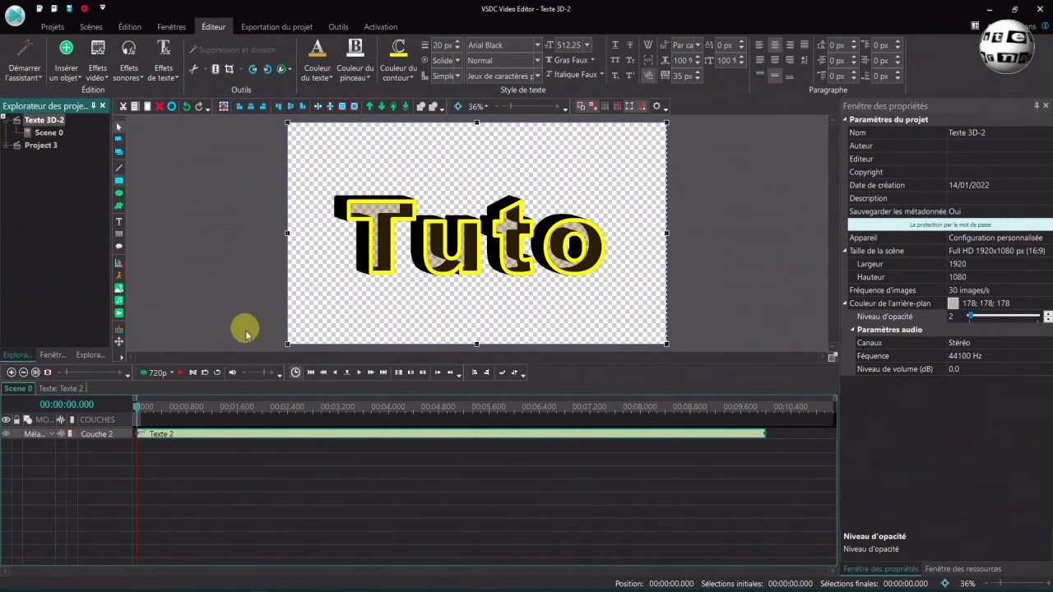
click(442, 349)
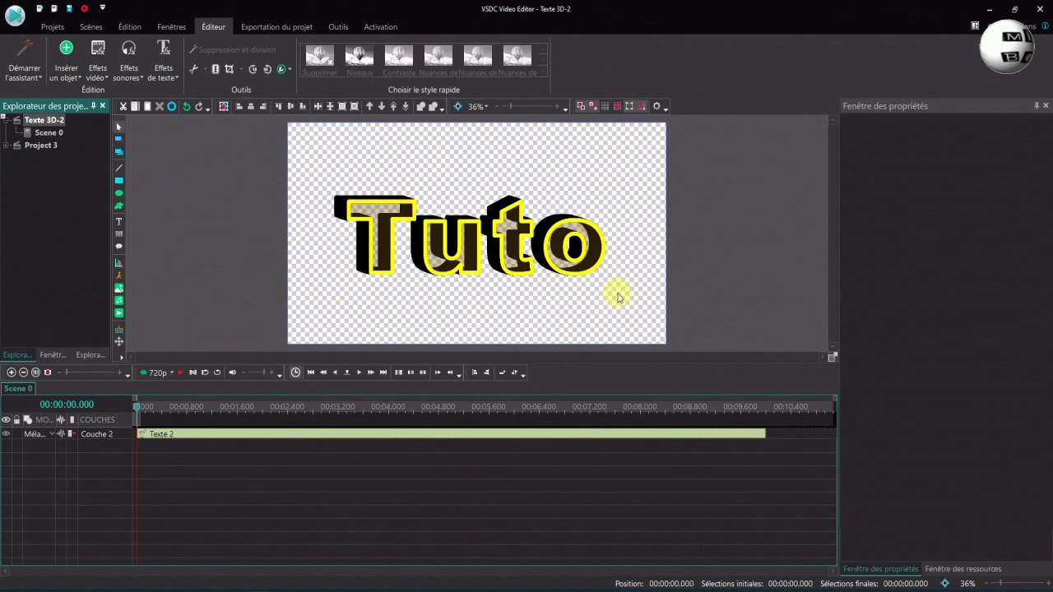
click(119, 288)
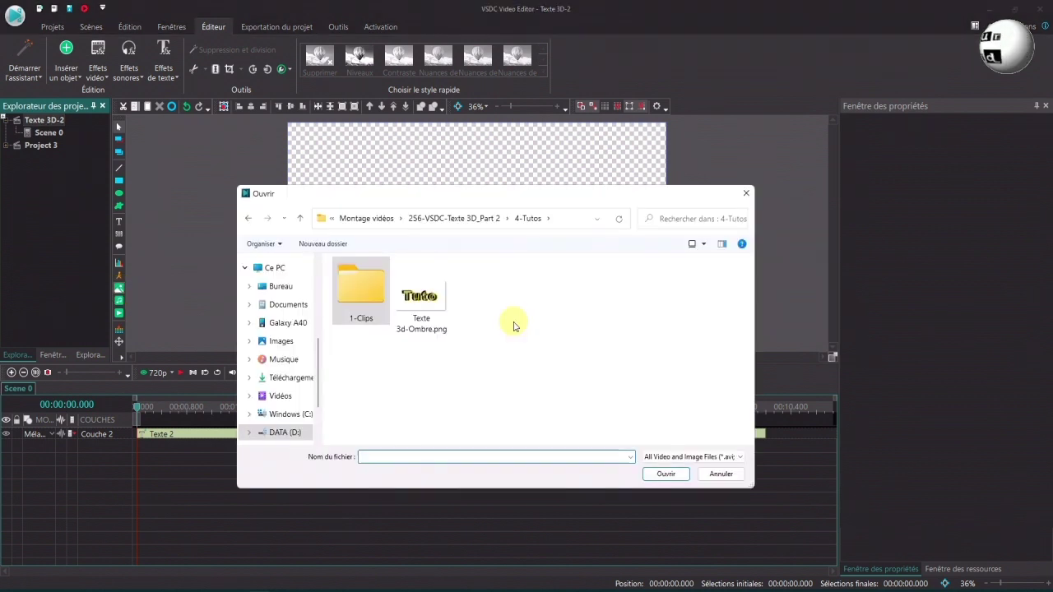
double_click(355, 294)
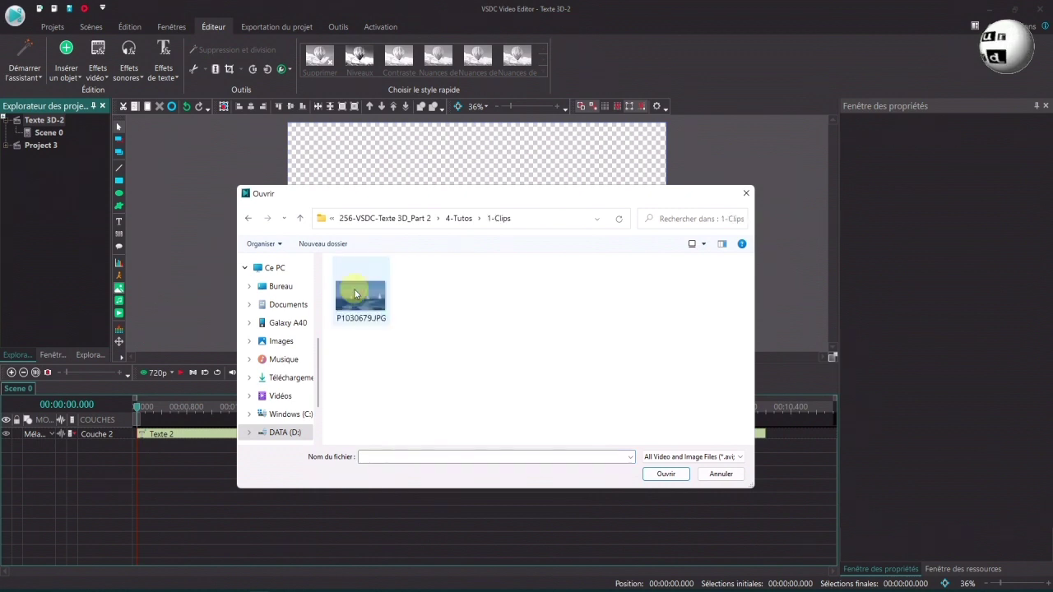
click(355, 293)
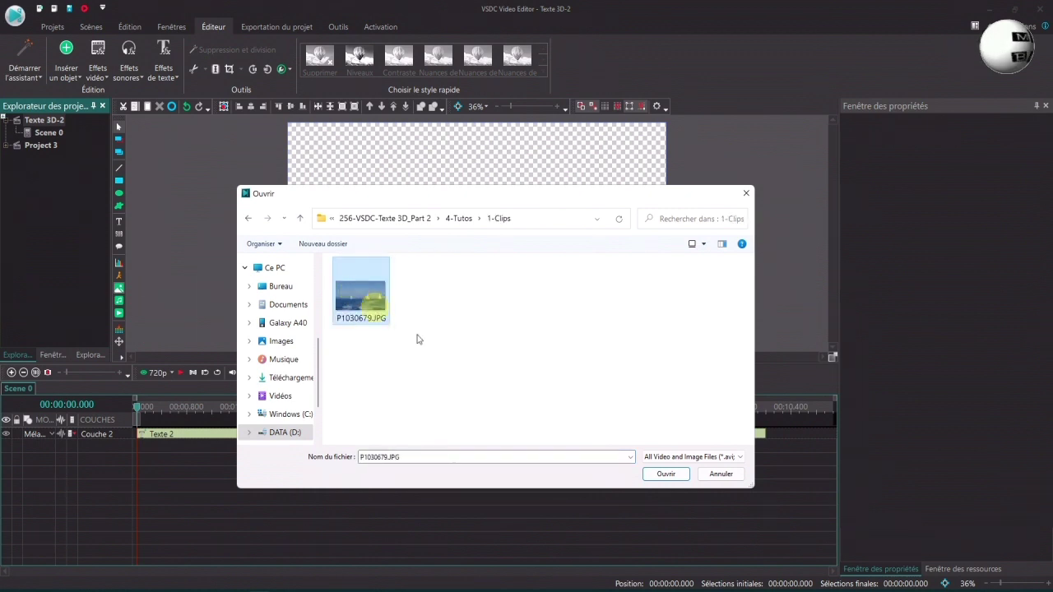
click(663, 476)
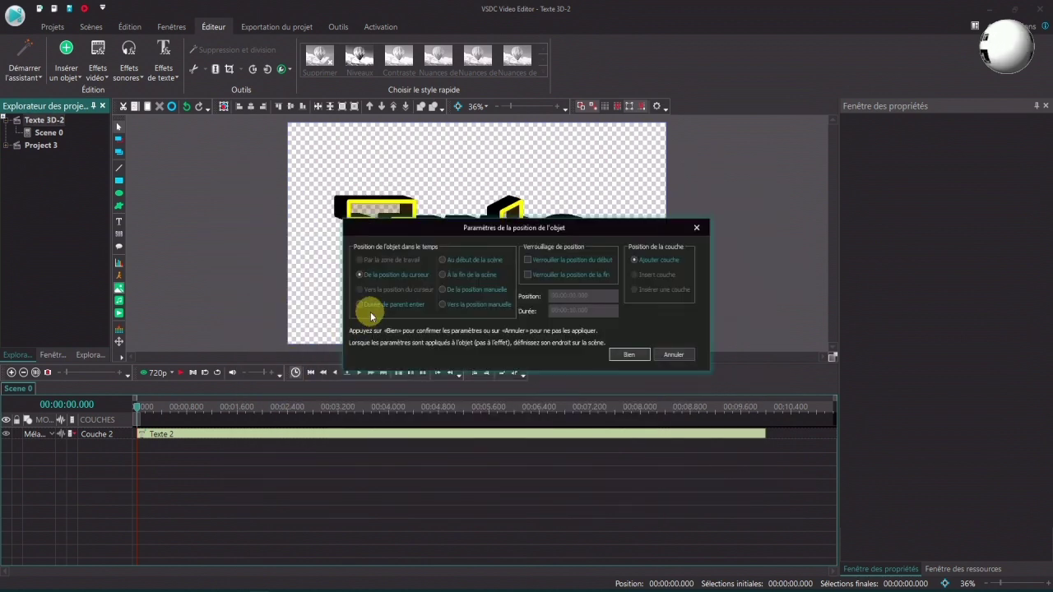
click(629, 354)
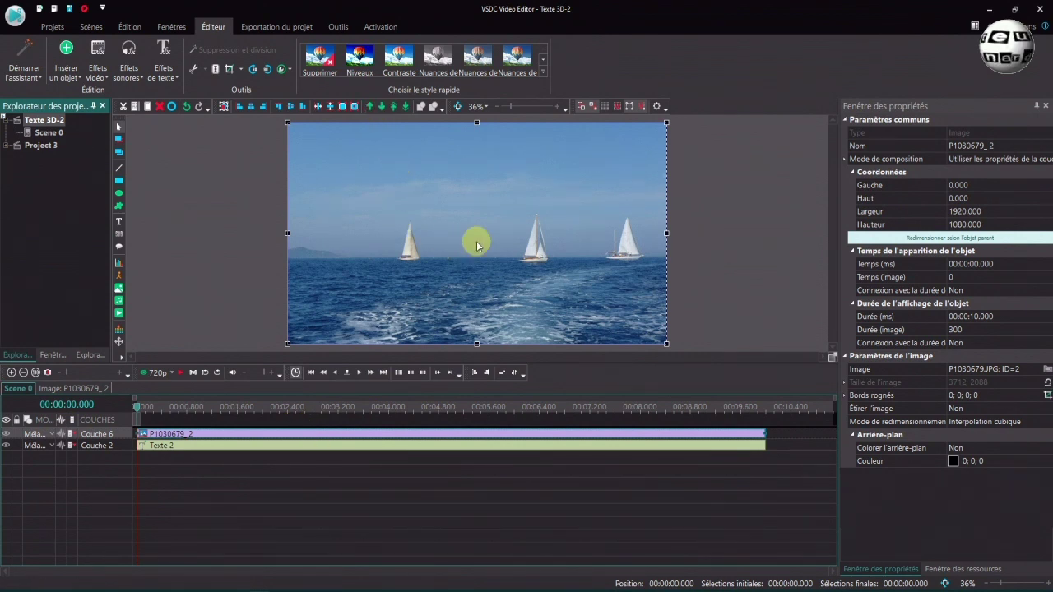
Step: Place the sailboat image layer beneath the text layer and move the "Tuto" title up to a top coordinate of about -314
click(380, 107)
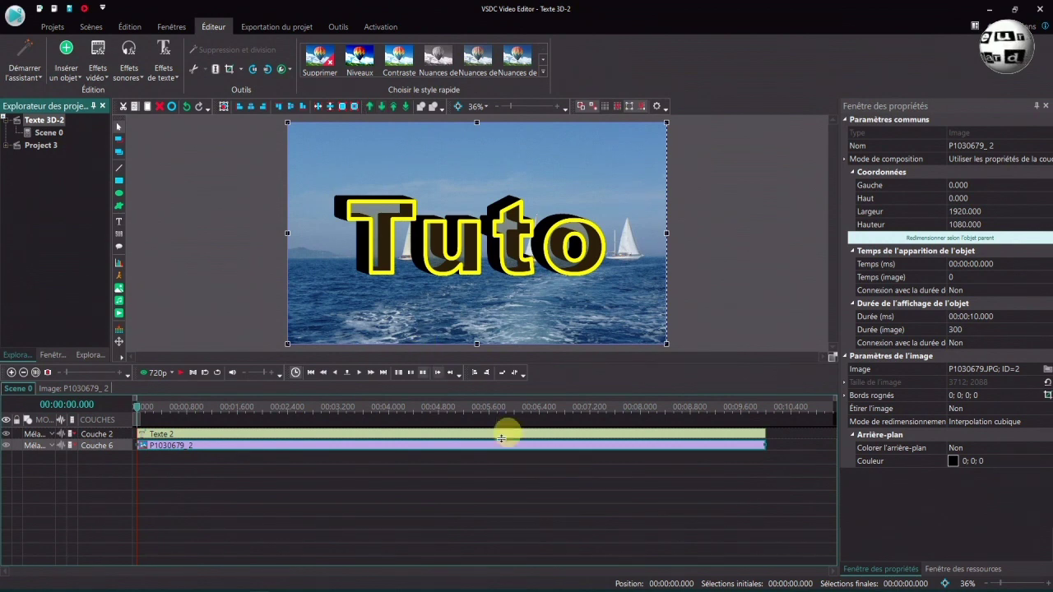
click(469, 239)
drag(469, 239, 471, 176)
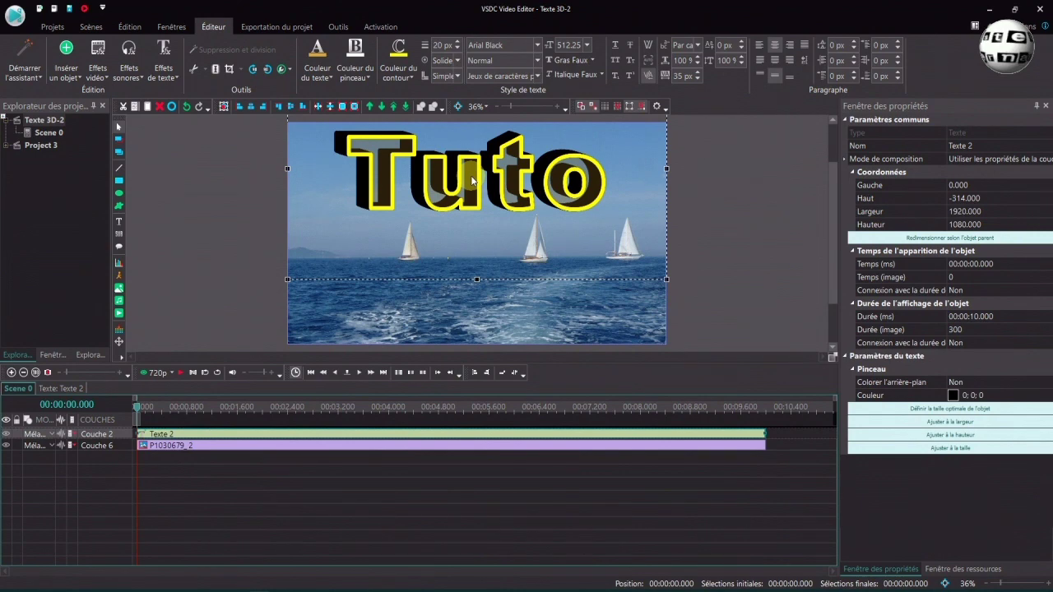